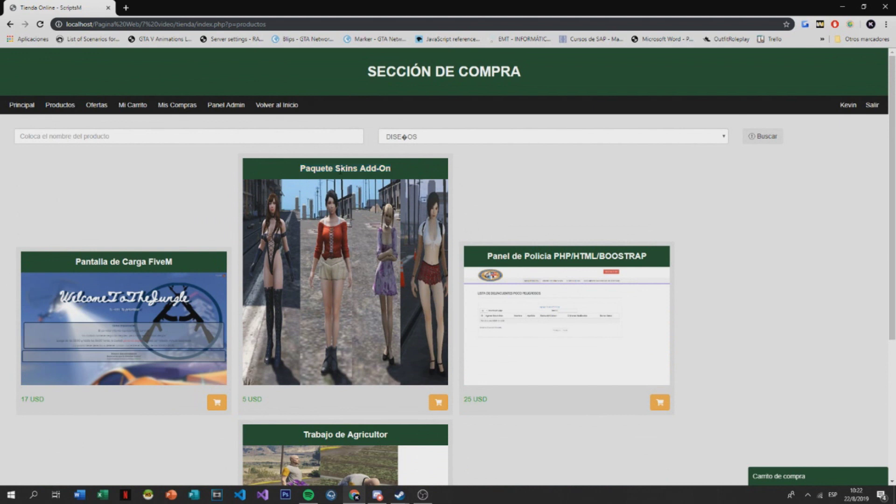
Open the LSPD login page from localhost in a new Chrome tab
drag(301, 169, 404, 173)
scroll(518, 267, down, 2)
click(124, 8)
text(l)
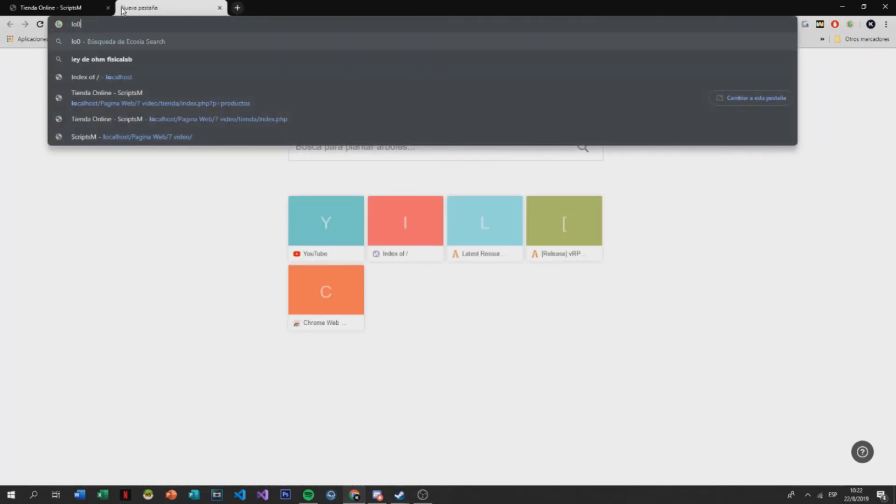
text(o)
key(Return)
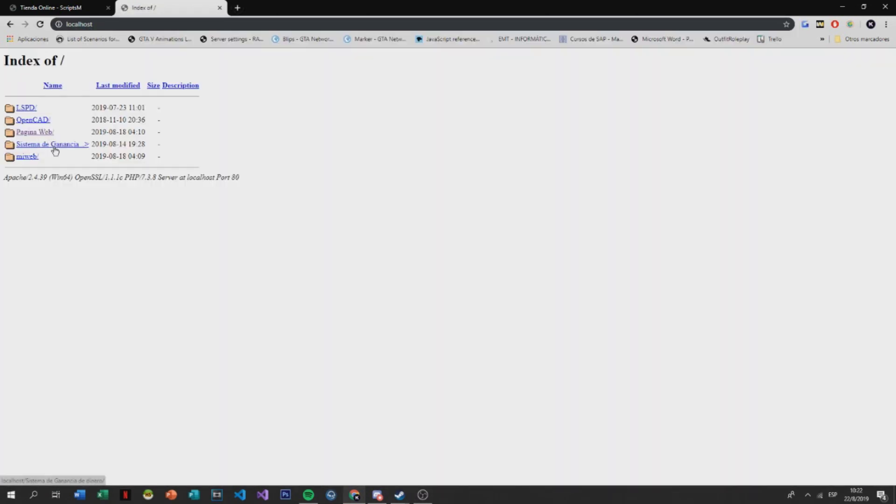
click(34, 111)
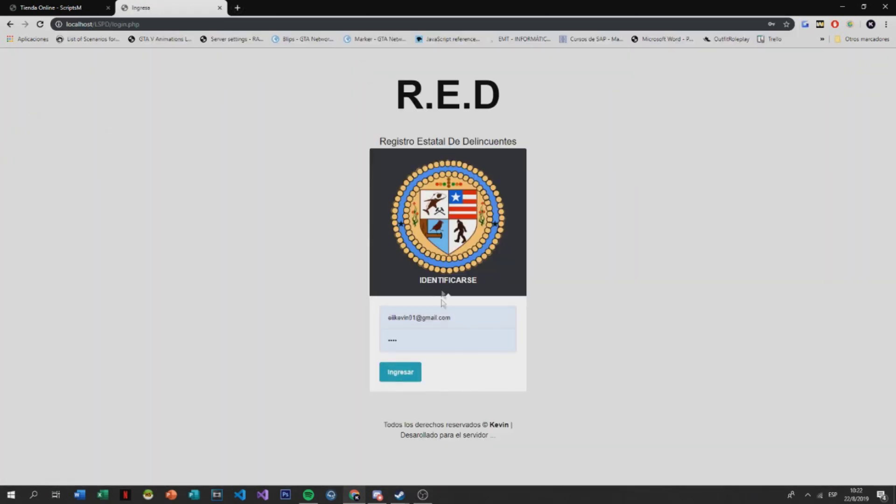
Highlight the LSPD footer copyright text, then return to the Tienda Online tab
drag(532, 449, 348, 430)
click(477, 423)
click(41, 6)
scroll(340, 308, down, 3)
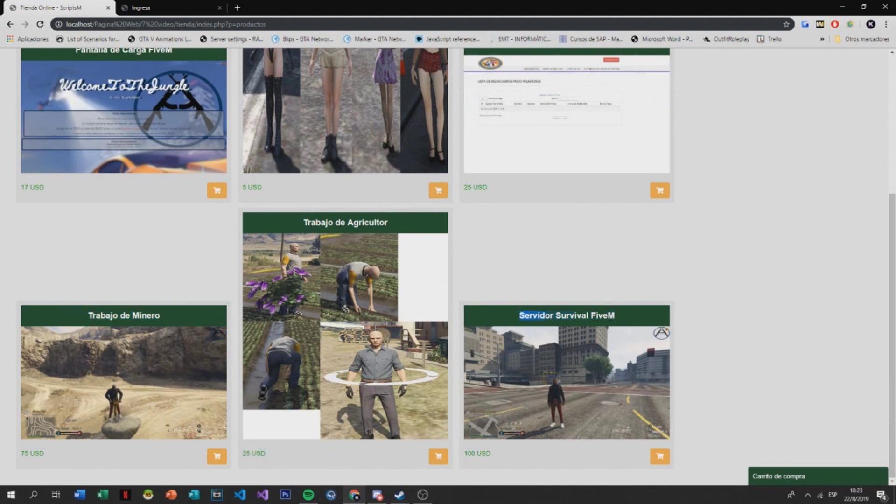
Highlight the Servidor Survival FiveM title and browse the store's product list
drag(626, 316, 536, 313)
drag(557, 336, 520, 316)
click(520, 315)
scroll(490, 346, up, 5)
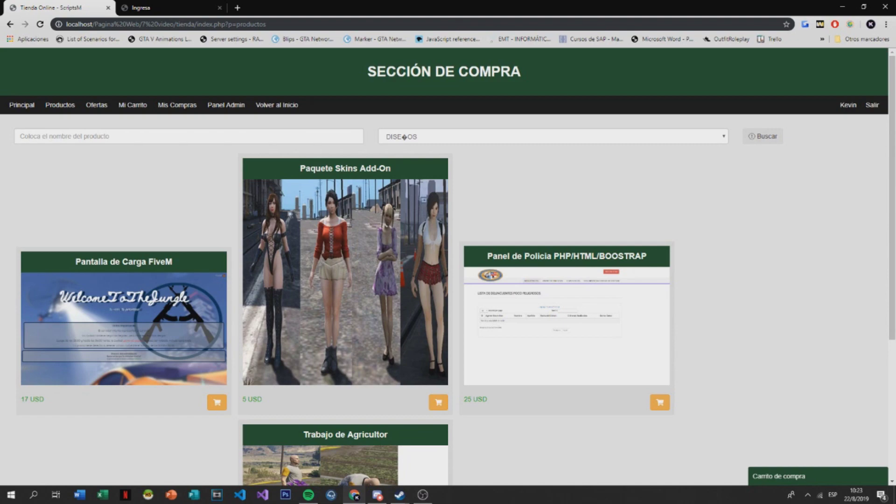
scroll(236, 247, down, 4)
scroll(236, 247, down, 1)
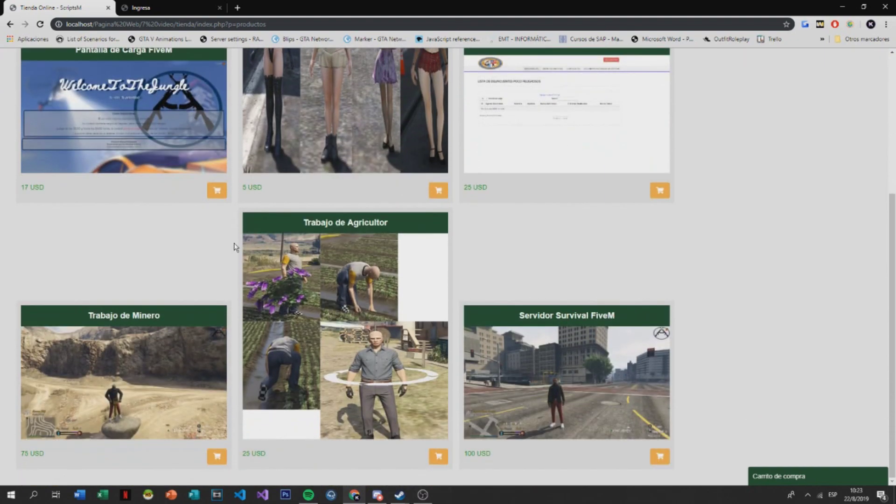
scroll(109, 144, up, 5)
Go via Principal and 'Volver al Inicio' to the start page and view its footer
click(28, 106)
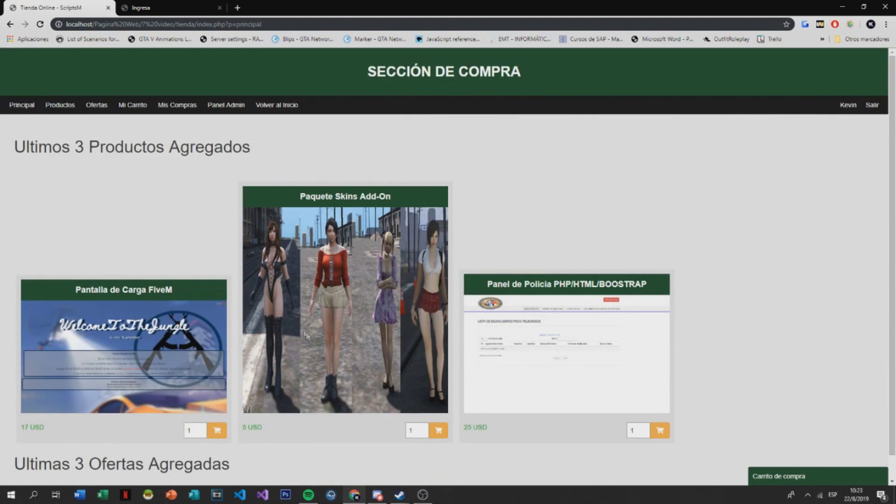
scroll(69, 62, down, 1)
scroll(69, 62, up, 1)
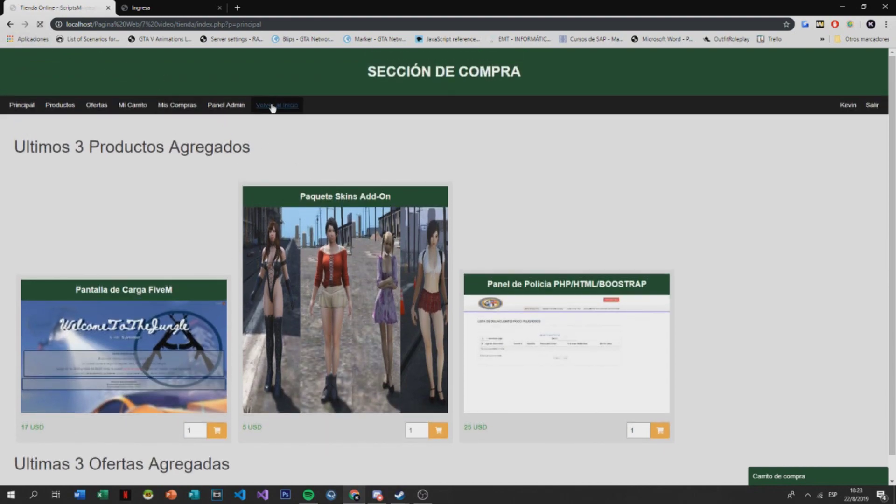
click(276, 101)
scroll(412, 319, down, 10)
drag(551, 399, 356, 362)
click(643, 371)
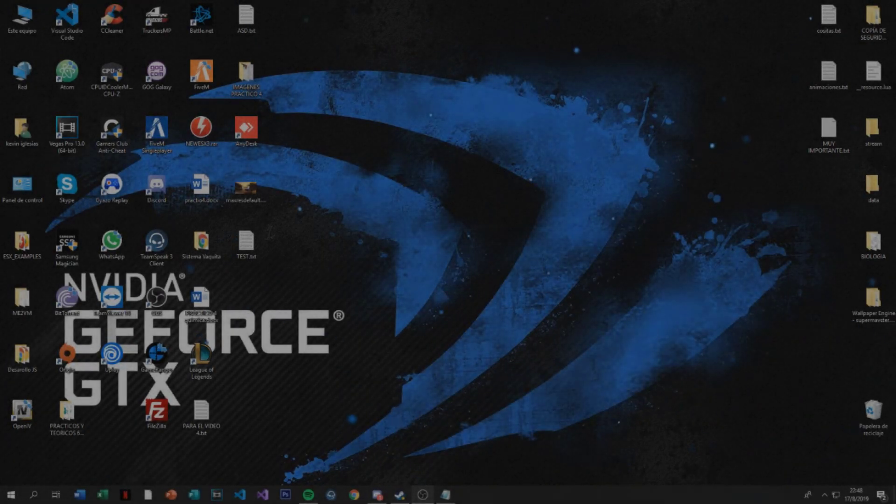
drag(280, 451, 112, 412)
click(288, 385)
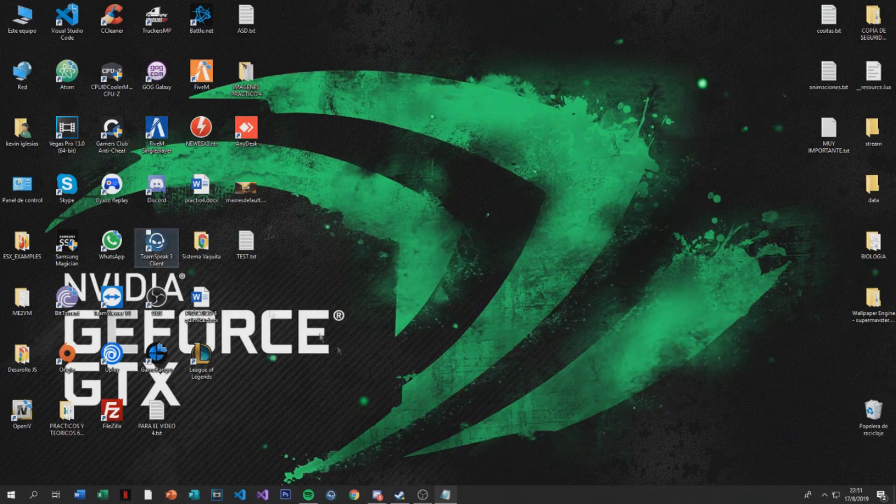
Load apachefriends.org in Chrome by pasting the address
click(353, 494)
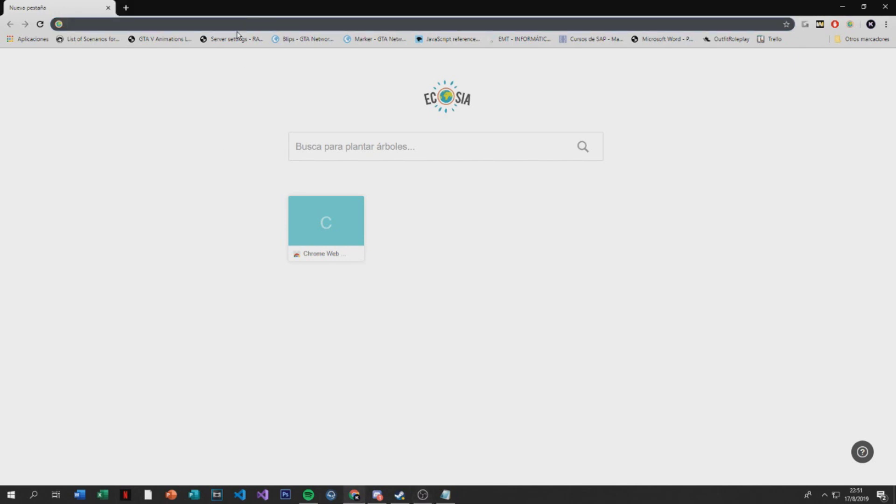
text(apachefriends.org/es/index.html)
key(Return)
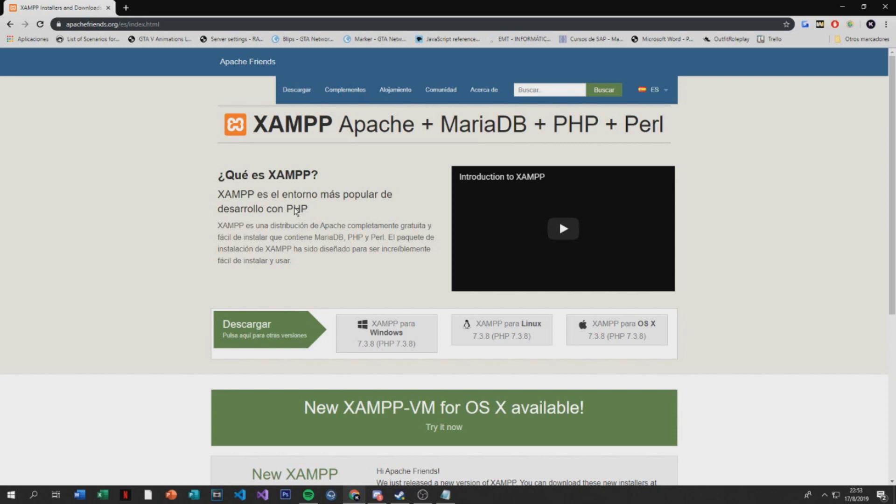
Download the 64-bit XAMPP 7.3.8 Windows installer from the Descargar page
click(263, 334)
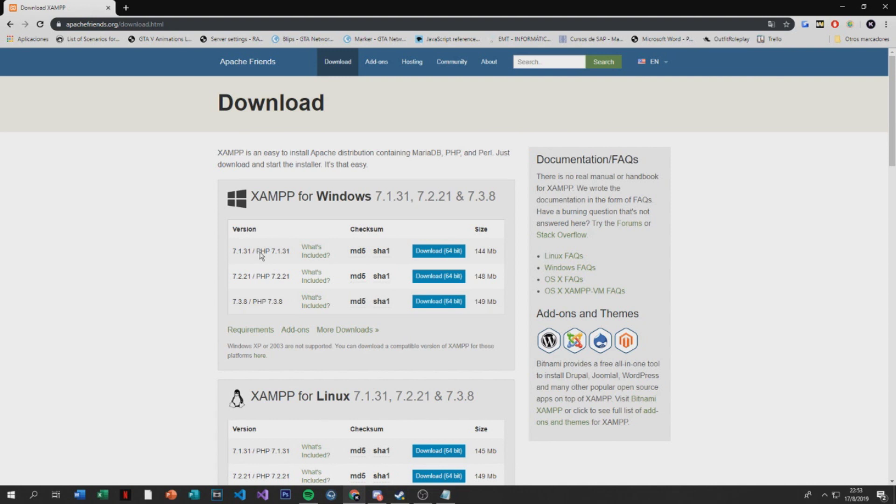
click(444, 302)
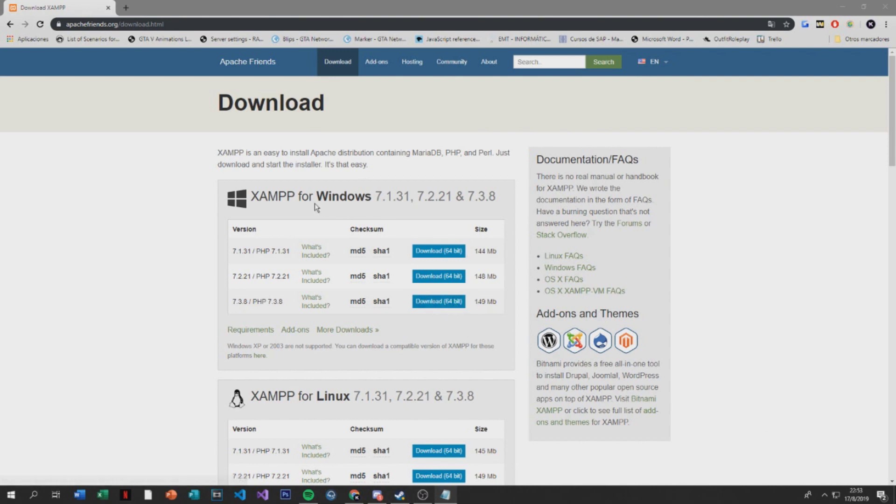
click(440, 303)
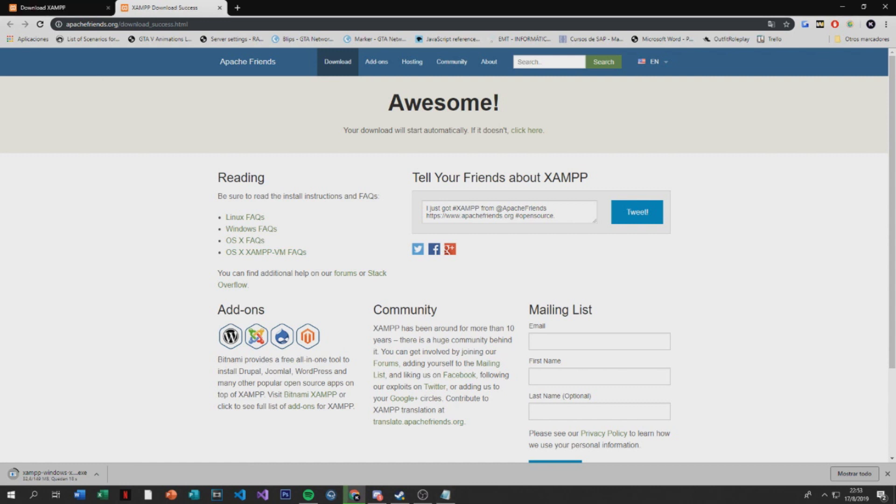
Open heidisql.com in a new Chrome tab
click(238, 7)
text(heidisql.com)
key(Return)
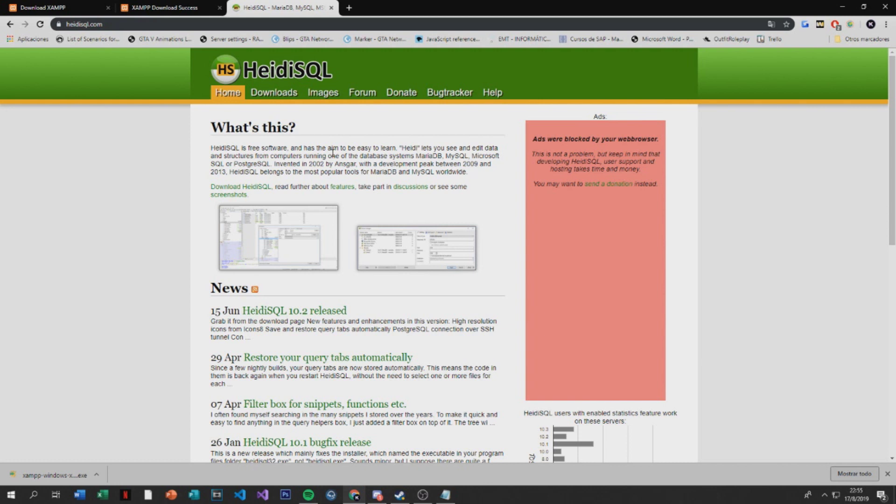
Launch the XAMPP installer, then download the HeidiSQL 10.2 'Installer, 32/64 bit combined'
click(70, 476)
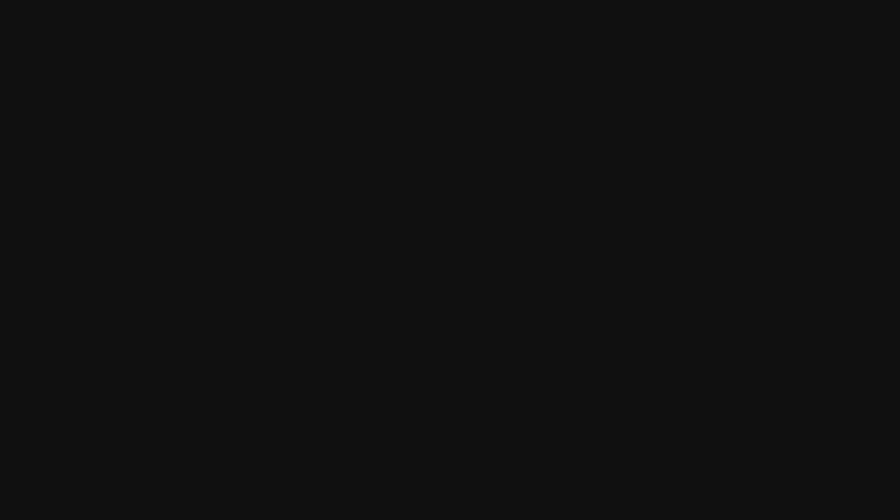
click(396, 310)
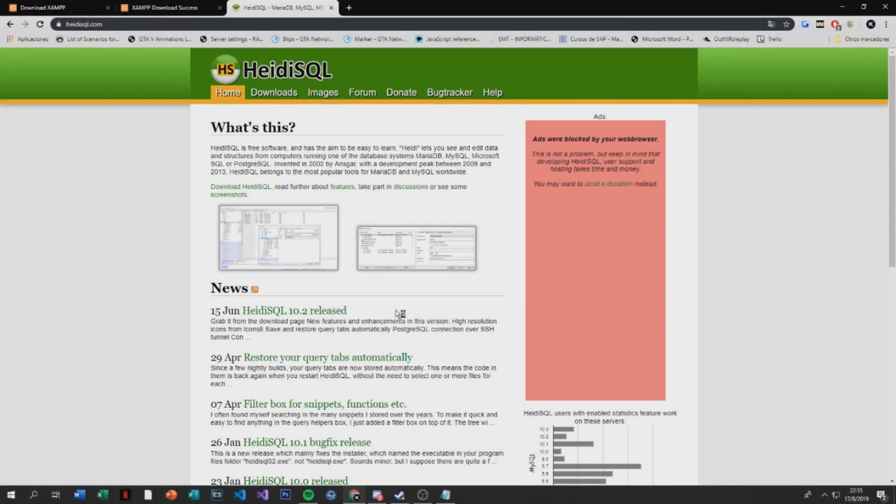
click(274, 93)
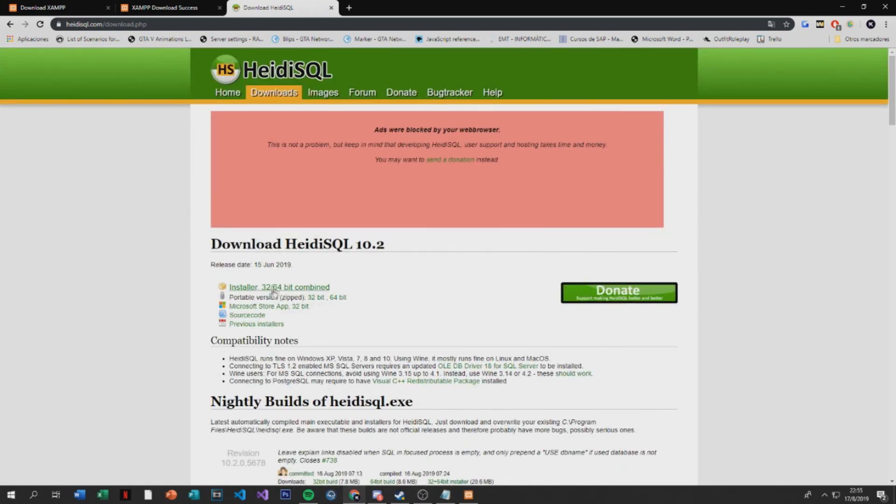
click(273, 289)
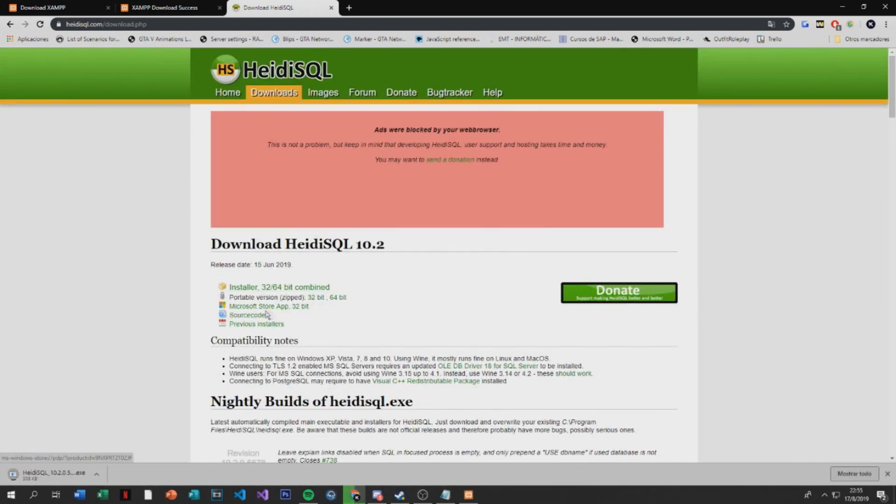
drag(283, 316, 348, 323)
click(348, 323)
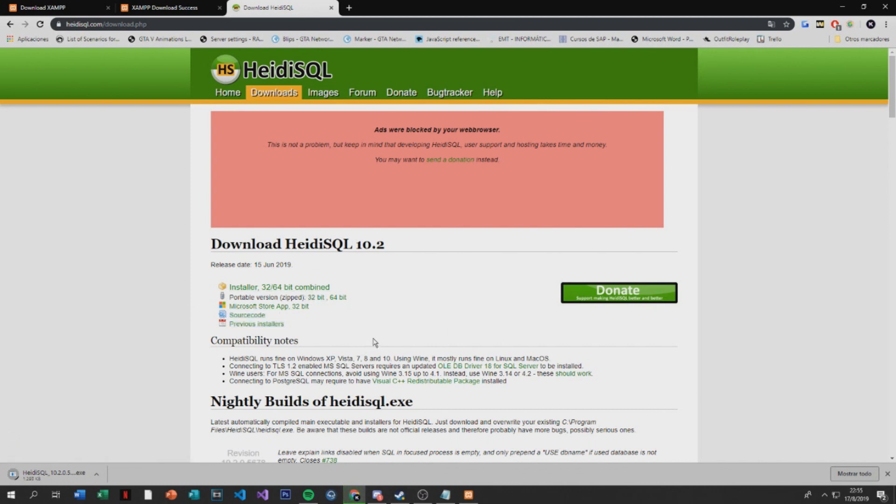
click(475, 497)
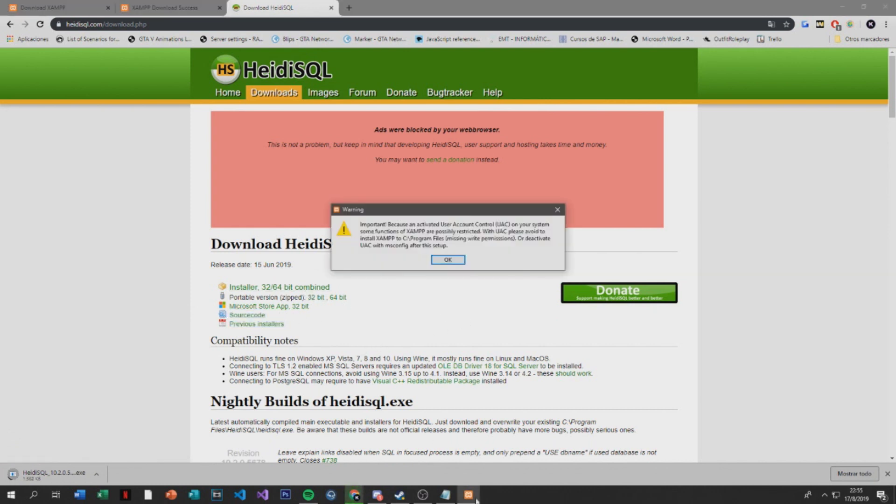
Continue XAMPP setup past the UAC warning and accept C:\xampp as the install folder
click(444, 263)
click(504, 339)
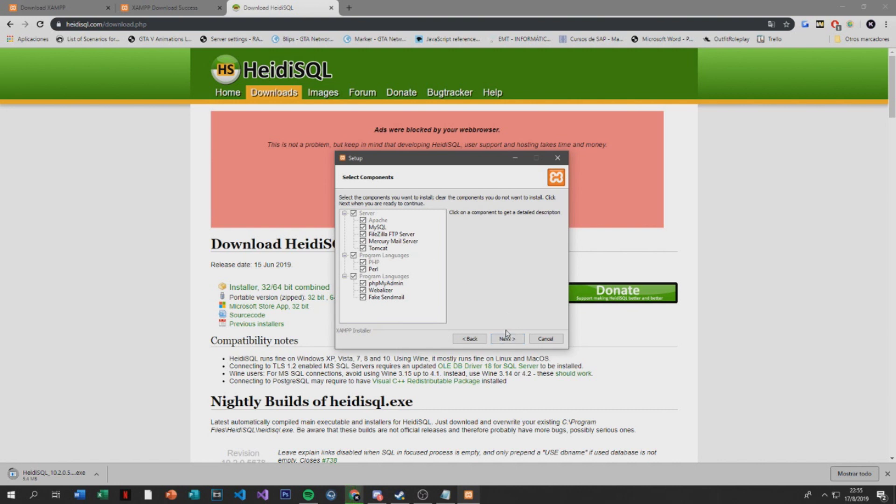
click(500, 342)
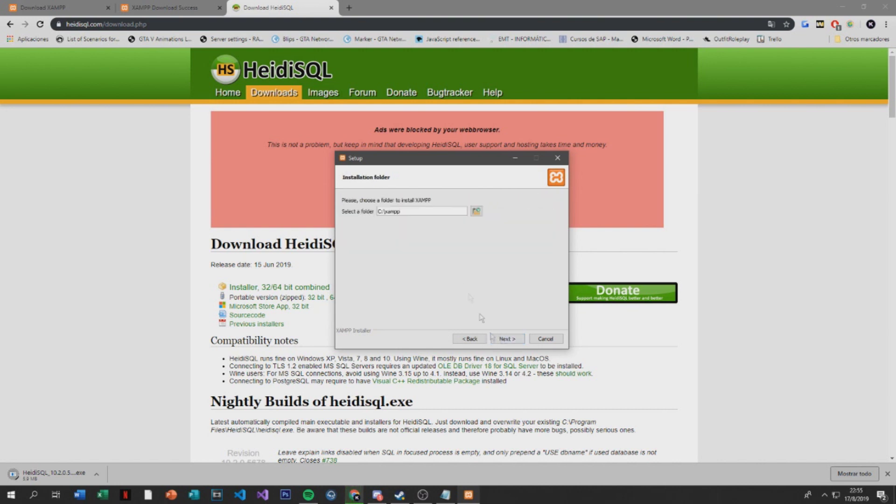
double_click(421, 212)
click(508, 338)
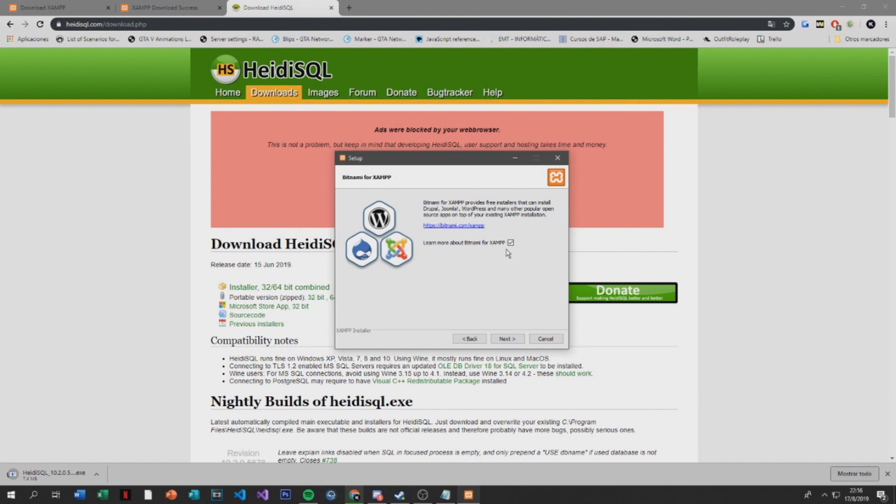
Run the installation and finish with 'start Control Panel' unticked
click(505, 341)
click(508, 340)
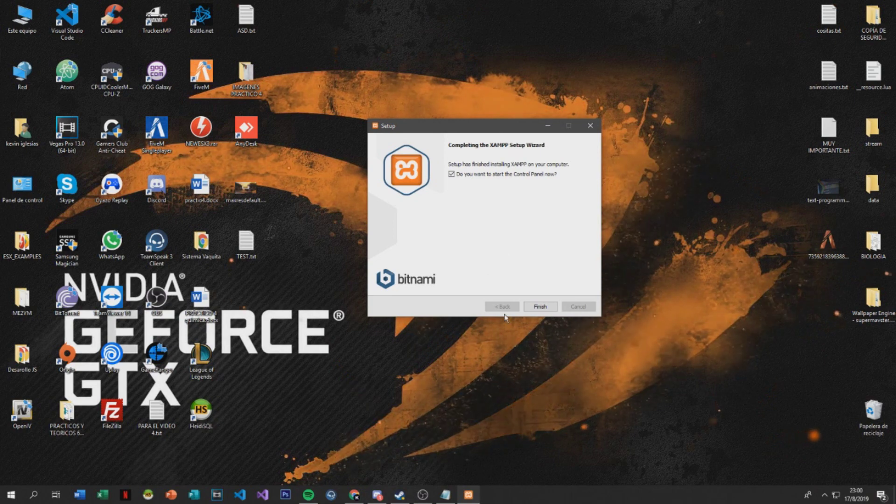
click(534, 174)
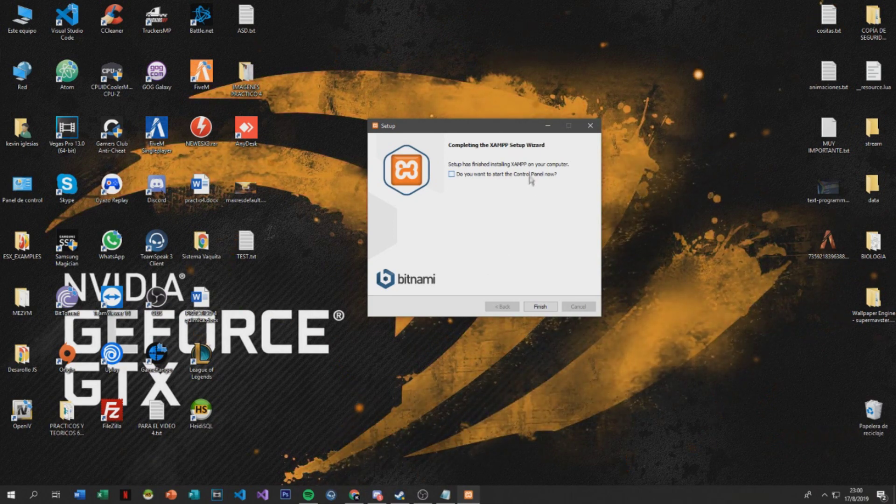
click(539, 306)
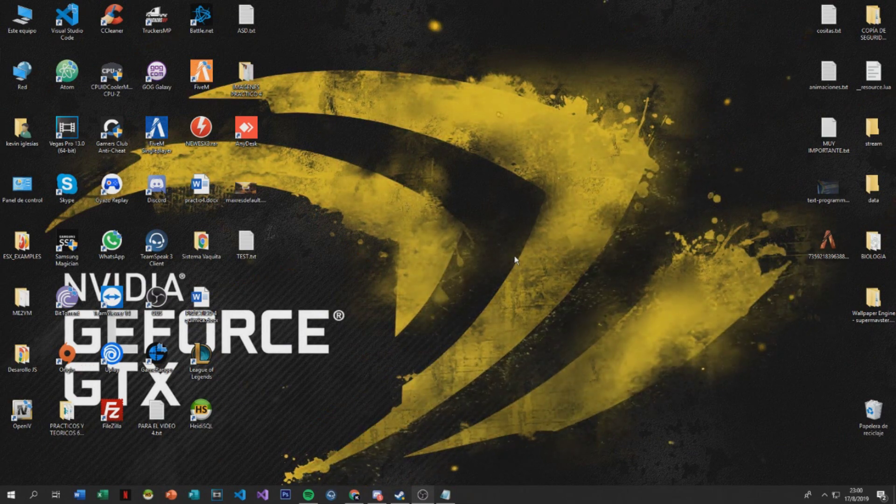
Open the C:\xampp folder from Este equipo in File Explorer
double_click(22, 19)
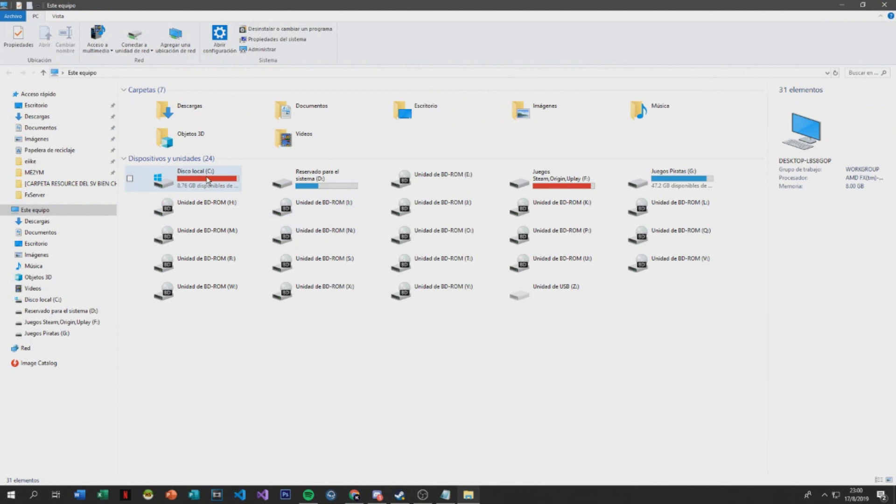
double_click(208, 181)
click(171, 229)
double_click(172, 232)
key(alt+Left)
key(ctrl+a)
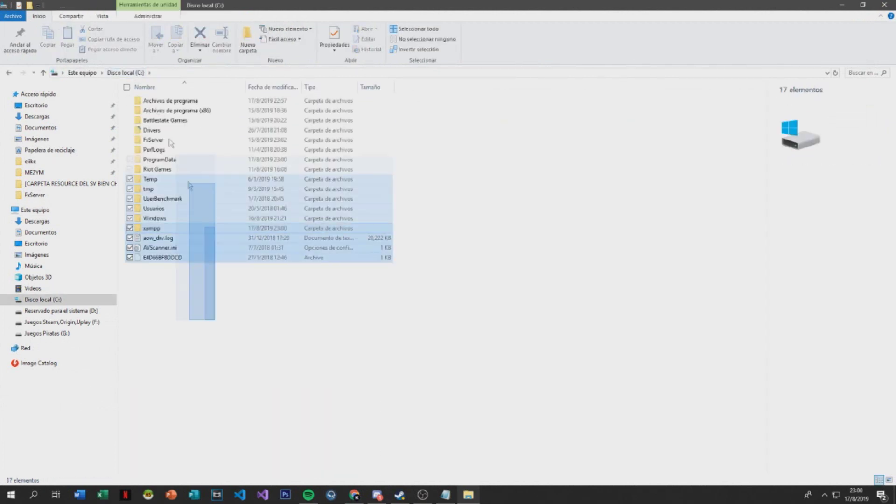
click(149, 232)
double_click(150, 230)
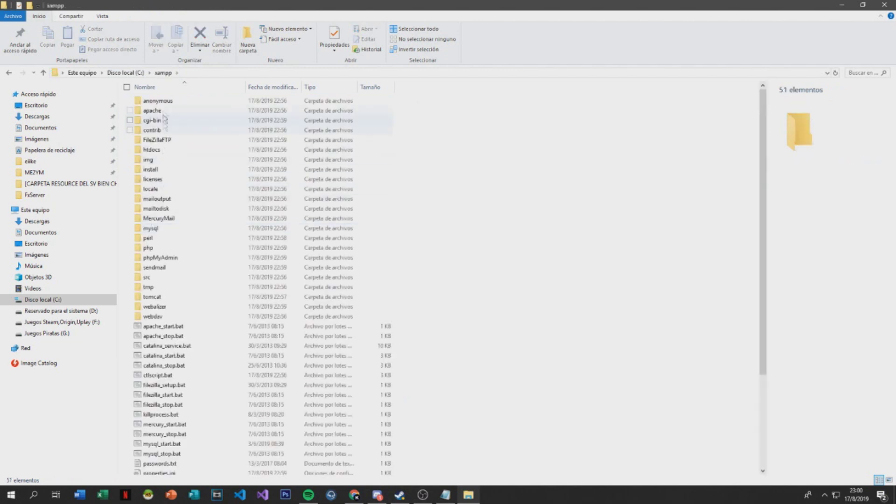
Launch xampp-control.exe from the xampp folder
scroll(200, 210, down, 3)
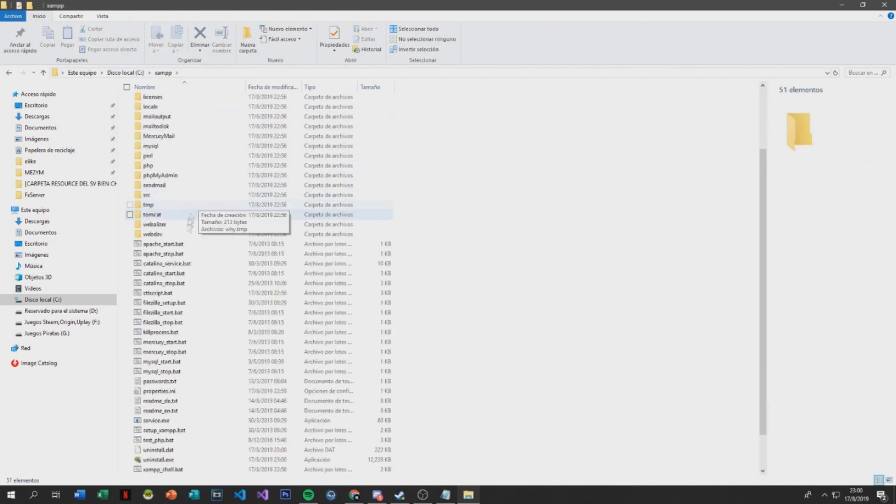
scroll(196, 259, down, 2)
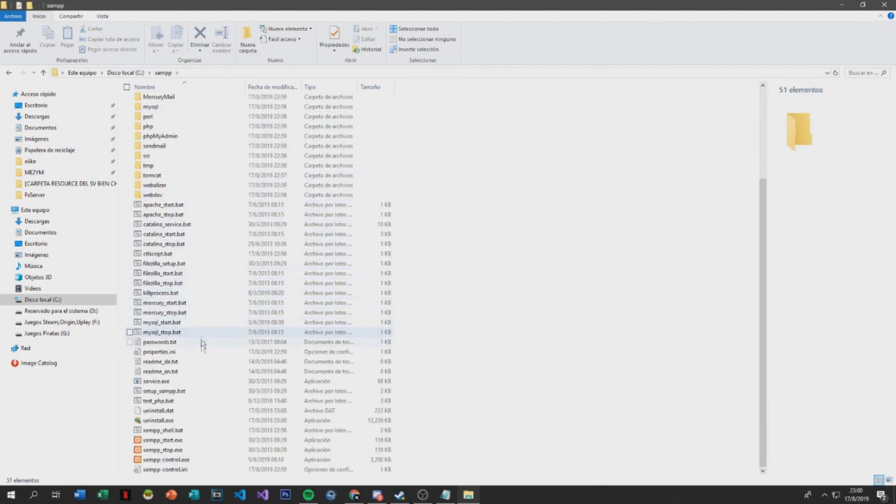
double_click(189, 459)
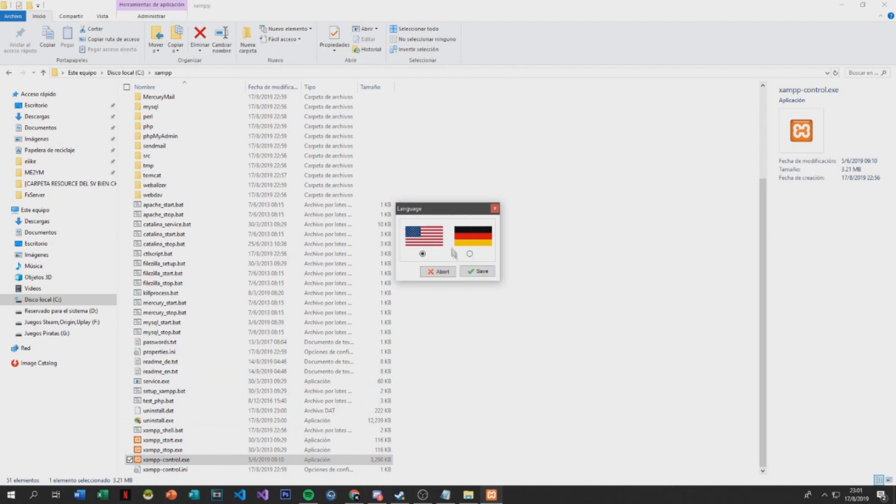
Save English as the language and centre the Control Panel v3.2.4 window
click(474, 273)
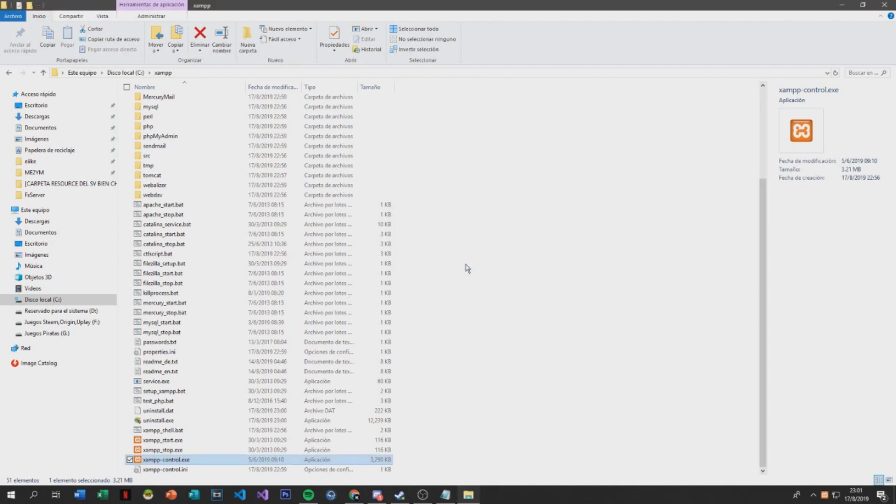
drag(145, 7, 440, 179)
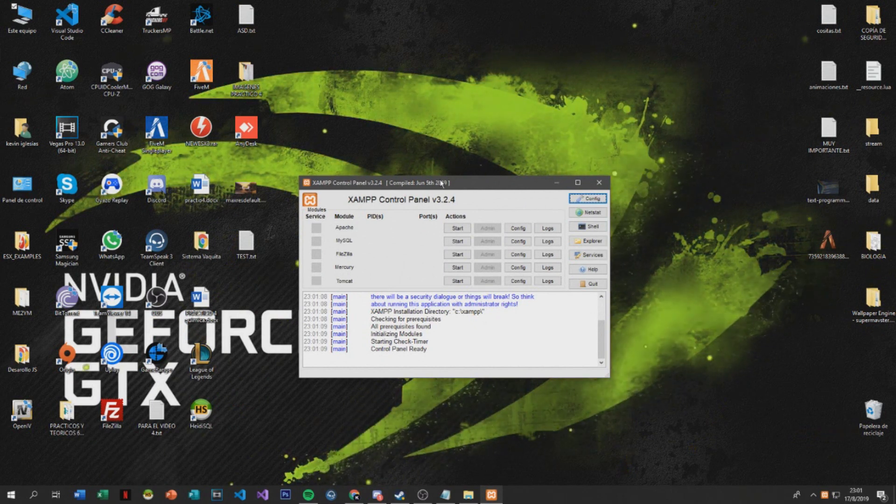
Enable 'Start Control Panel Minimized' in the Control Panel configuration and save it
click(587, 199)
drag(394, 150, 295, 155)
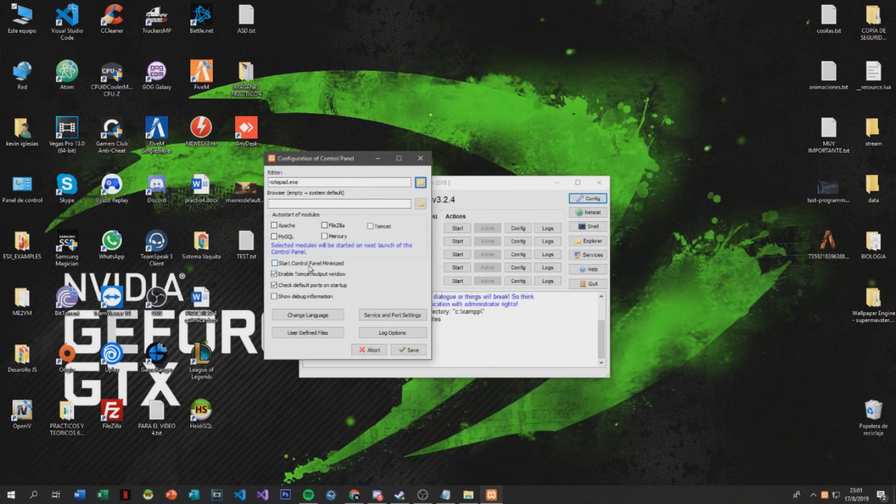
click(421, 158)
drag(443, 177, 417, 122)
click(562, 136)
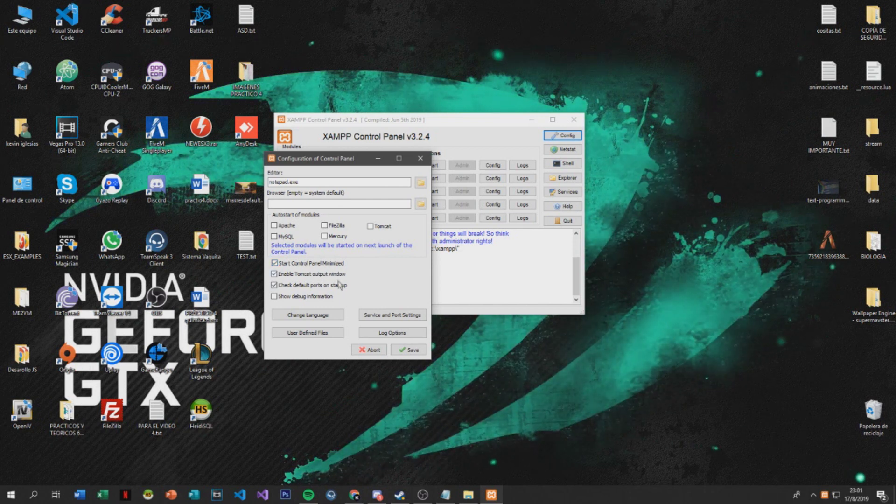
click(409, 350)
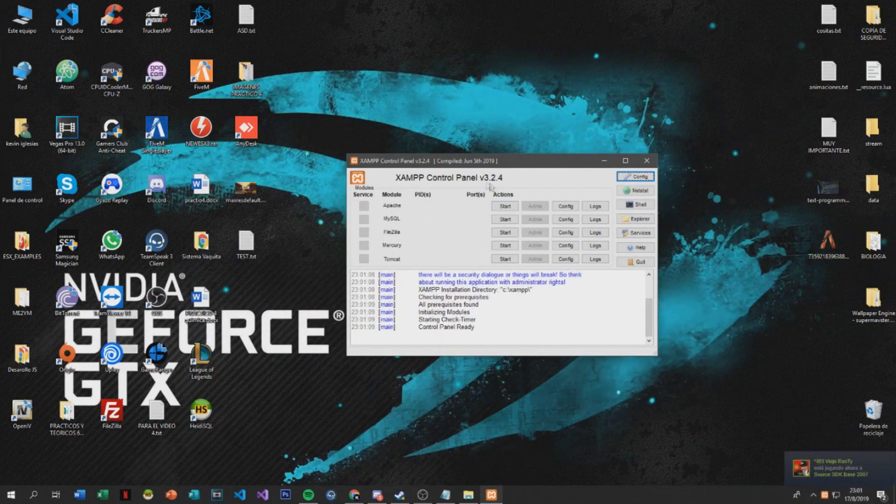
Start Apache (ports 80/443) and MySQL (port 3306), then close the Control Panel window
click(505, 206)
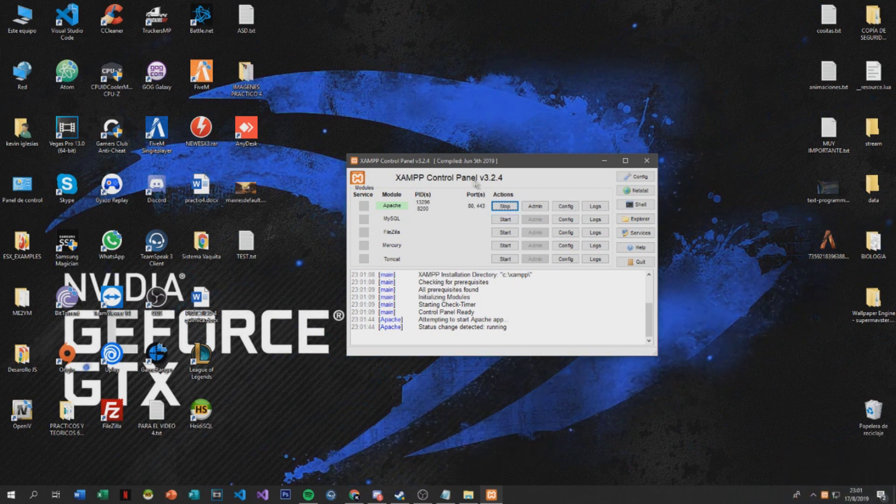
click(504, 220)
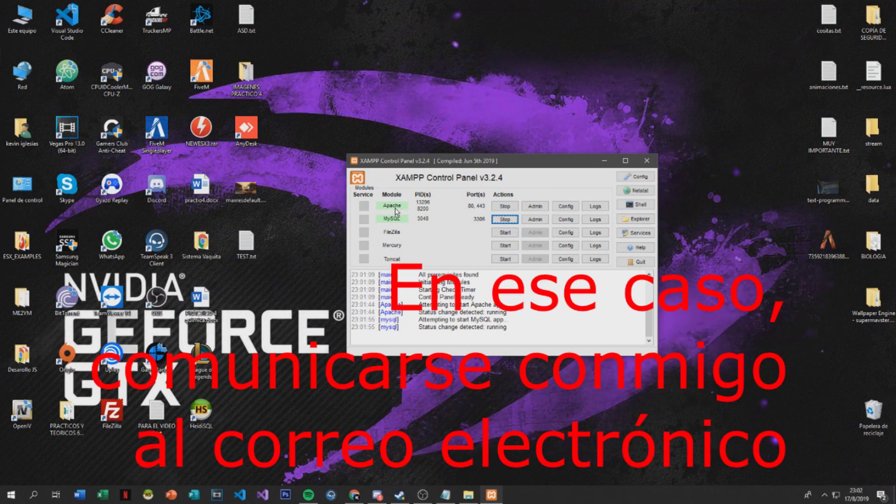
click(646, 161)
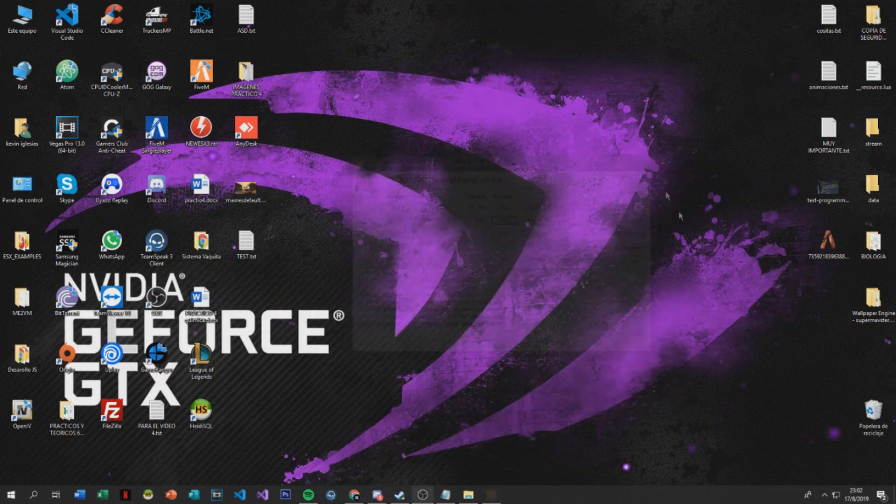
Quit XAMPP from its icon's menu in the hidden system tray
click(824, 495)
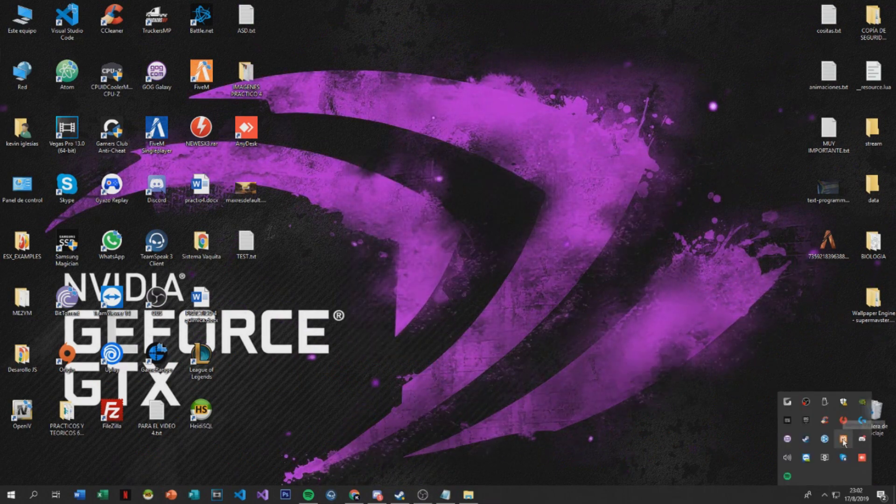
right_click(843, 439)
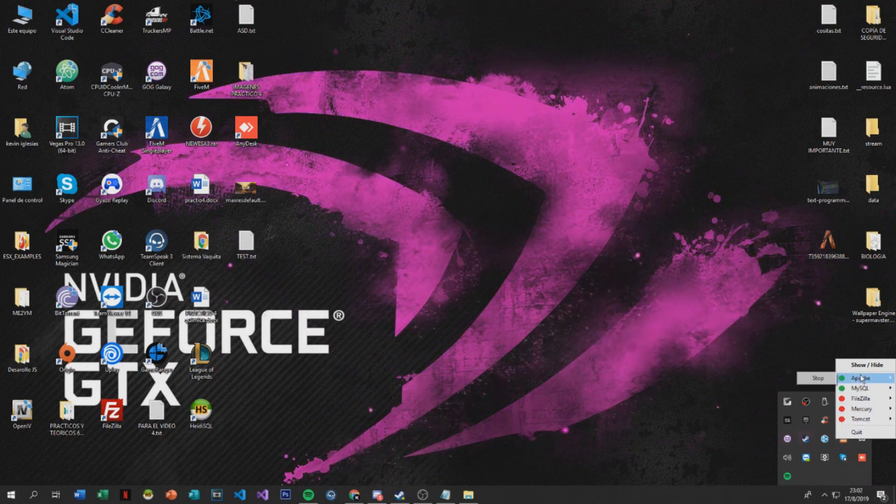
click(850, 433)
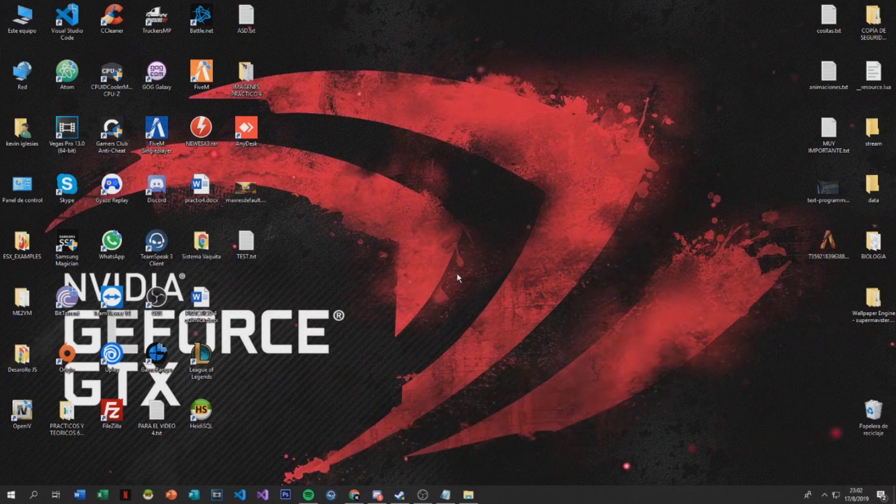
Launch HeidiSQL and look over the saved root and Unnamed sessions in Session manager
click(201, 410)
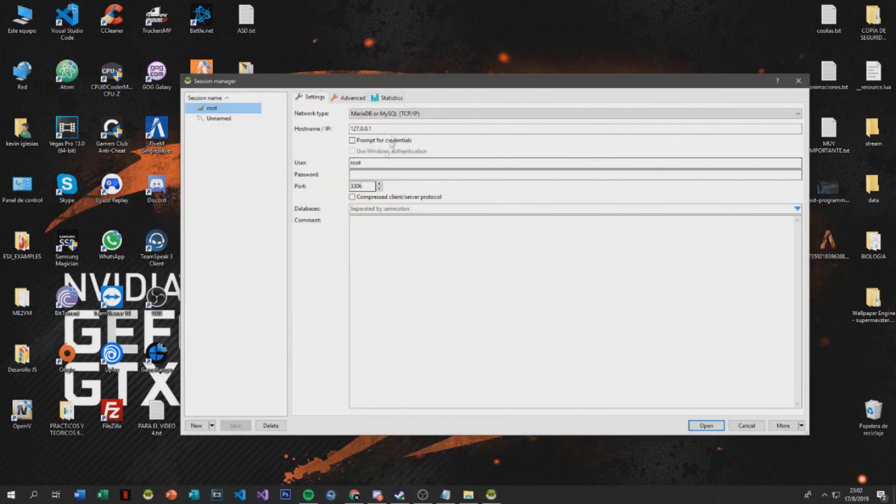
drag(402, 84, 362, 84)
click(188, 120)
click(187, 107)
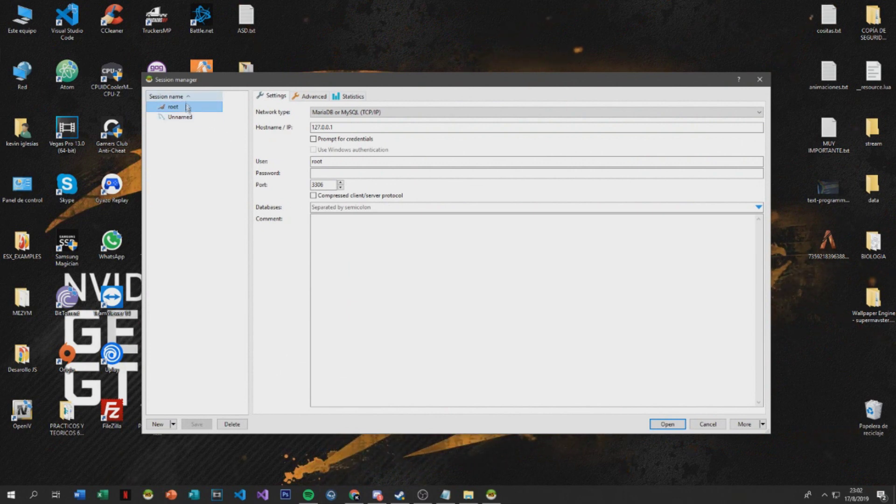
click(189, 120)
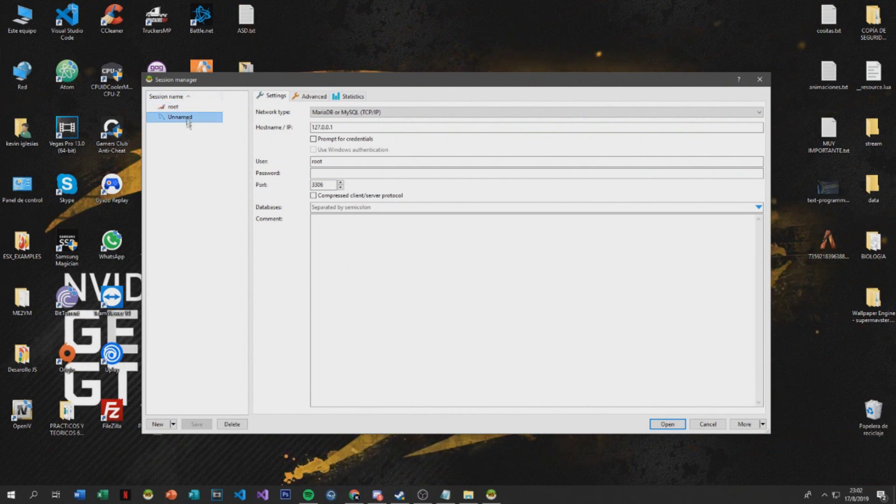
click(195, 107)
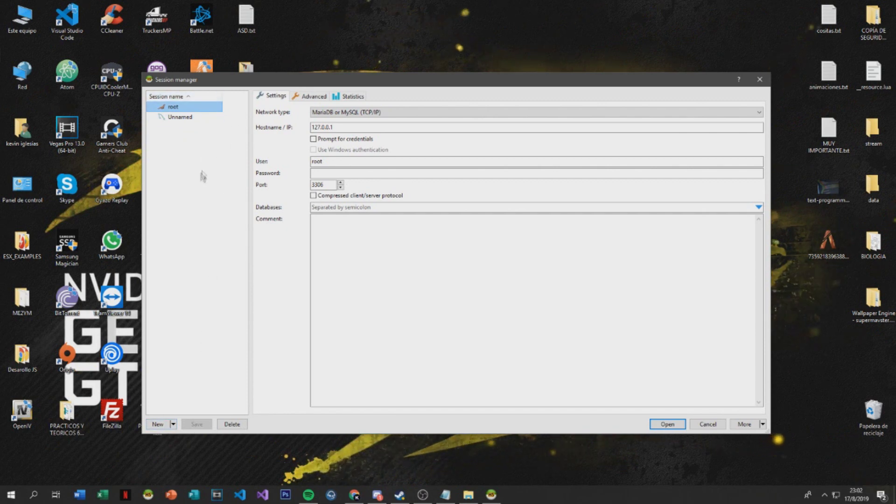
Try adding a new session named 'root', dismissing the duplicate-name error
click(167, 427)
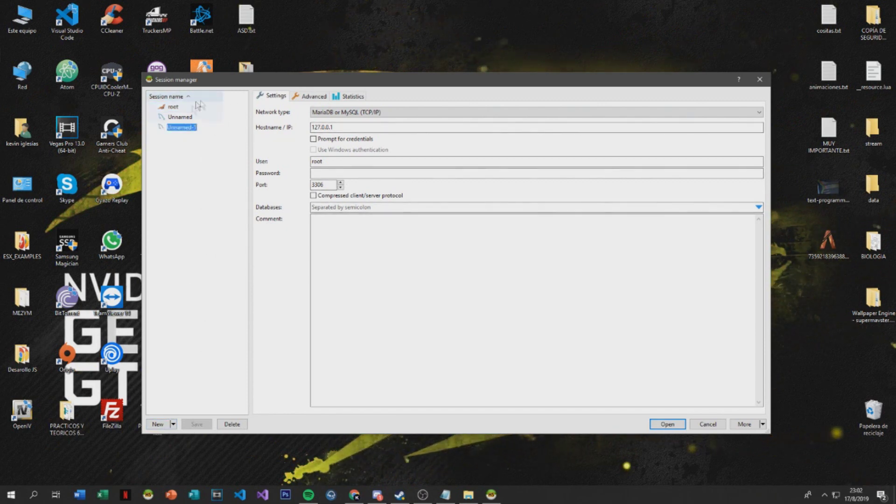
text(root)
key(Return)
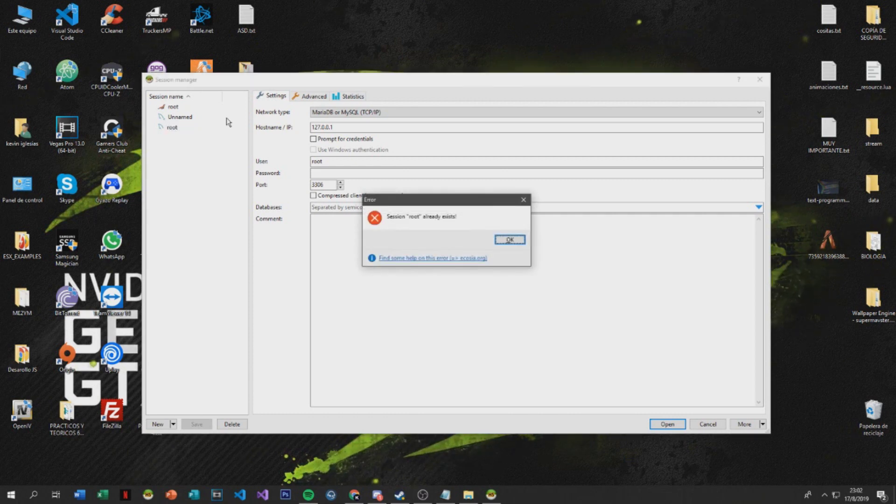
key(Return)
Delete the Unnamed-1 and Unnamed sessions, then connect to 127.0.0.1 with the root session
click(232, 423)
click(472, 248)
click(232, 423)
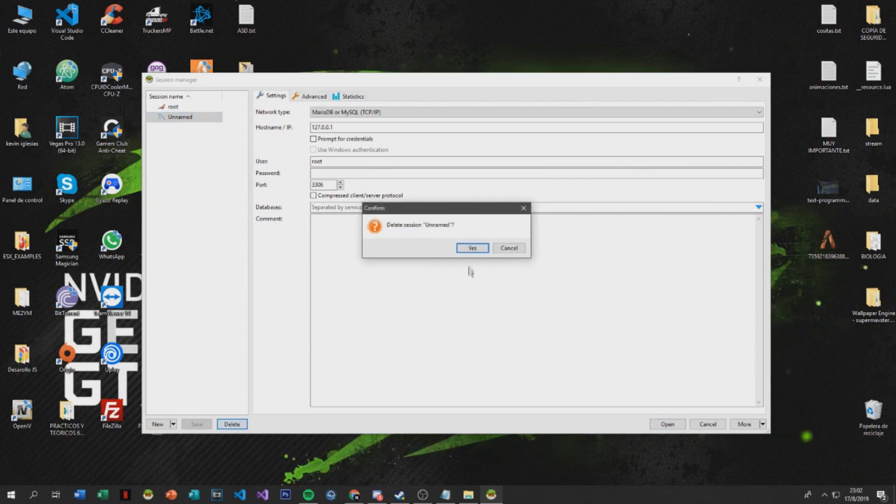
click(470, 248)
drag(172, 80, 197, 93)
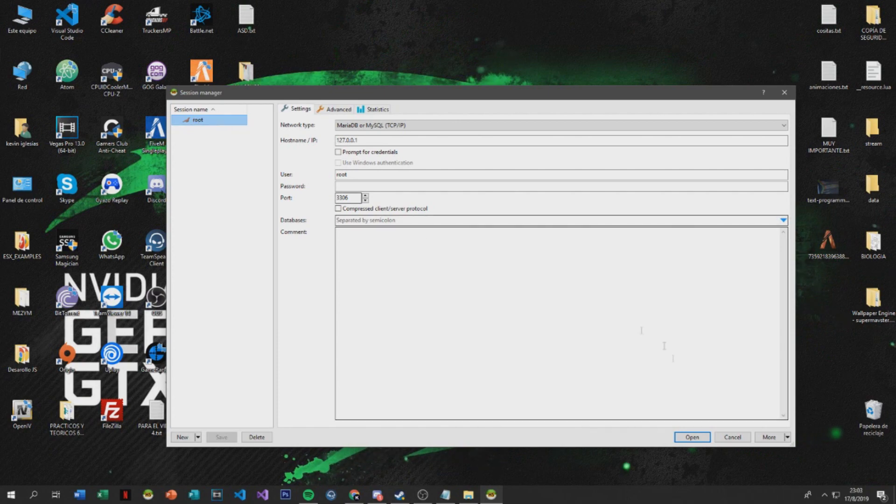
click(692, 437)
Step through the information_schema, mysql, performance_schema, phpmyadmin and test databases
click(34, 60)
key(Up)
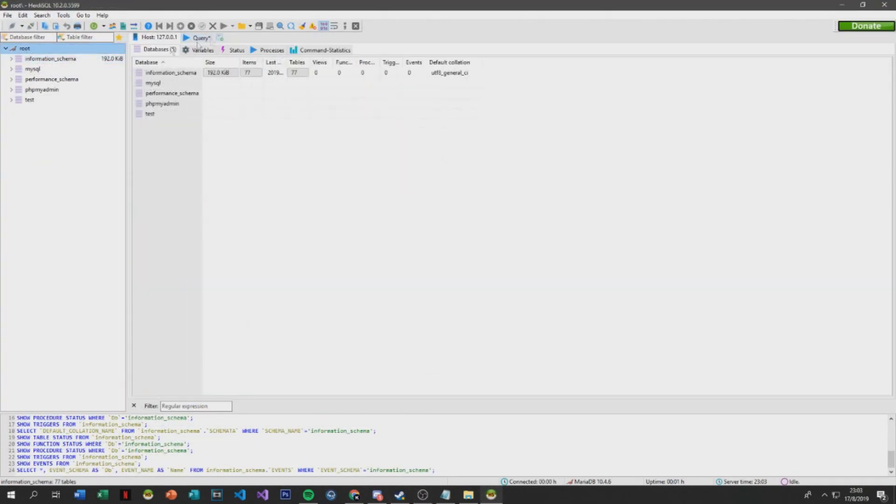
click(34, 59)
click(33, 69)
click(38, 79)
click(37, 89)
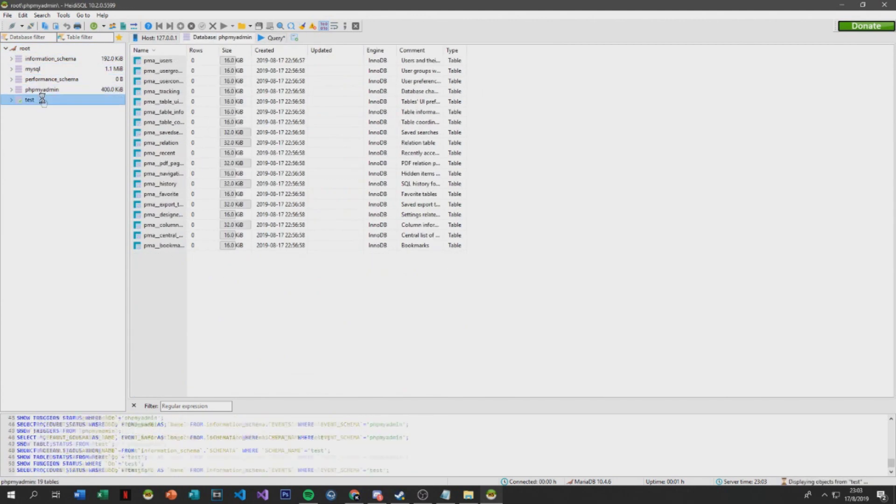
click(31, 100)
Return up through the databases to the server overview and minimize HeidiSQL
click(18, 89)
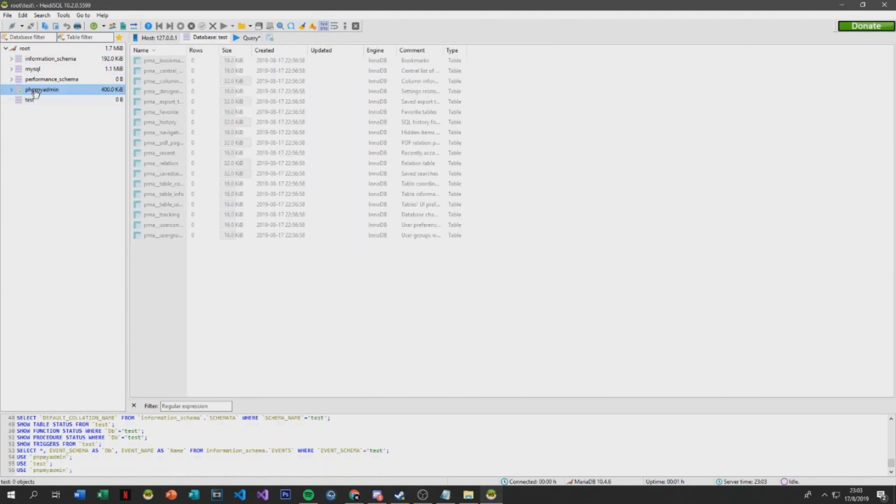
click(12, 89)
click(11, 89)
click(15, 79)
click(21, 70)
click(26, 59)
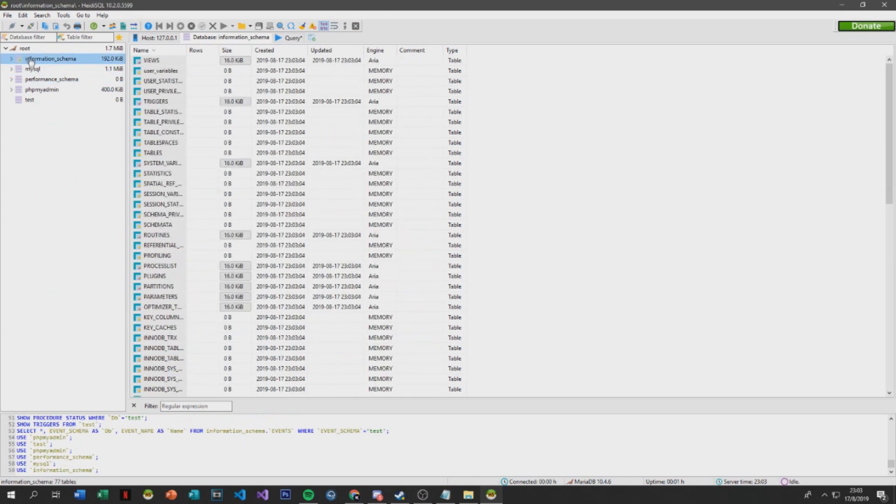
click(29, 51)
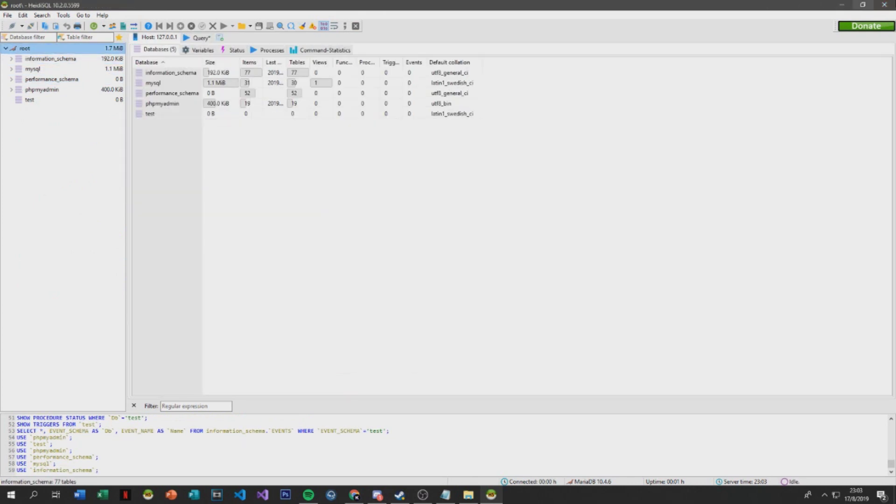
click(840, 5)
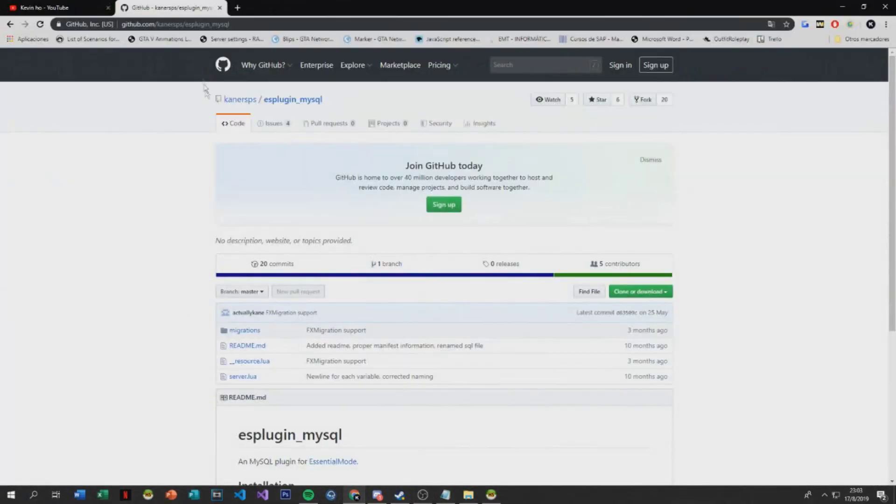
Download the esplugin_mysql repository as a ZIP via GitHub's 'Clone or download' menu
drag(222, 16, 230, 27)
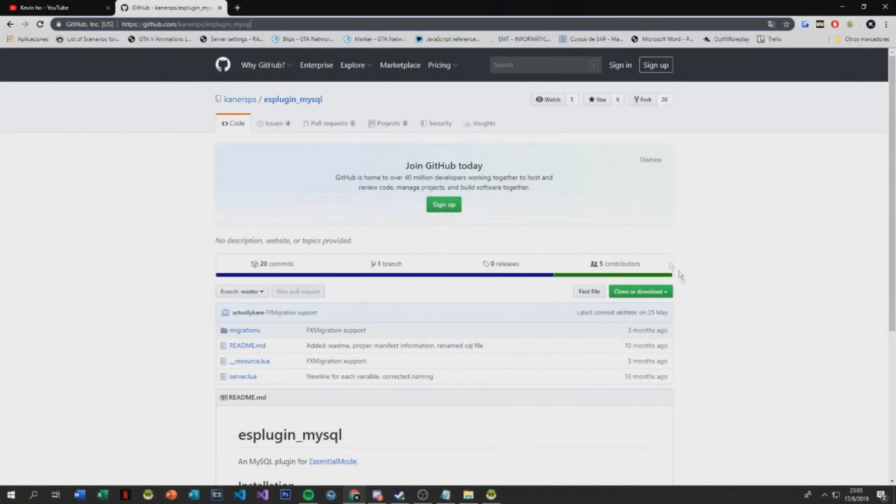
click(641, 292)
click(632, 365)
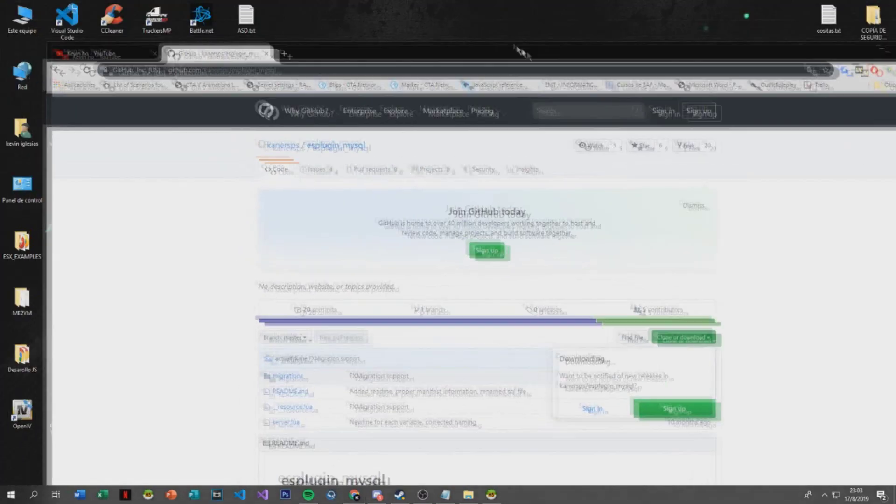
Move the Chrome window aside and open This PC's drives from the desktop
drag(471, 4, 602, 17)
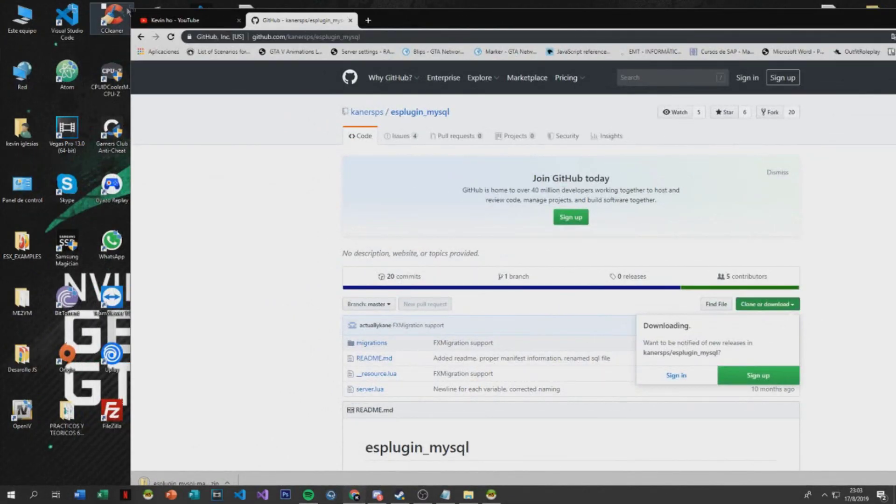
drag(468, 15, 620, 47)
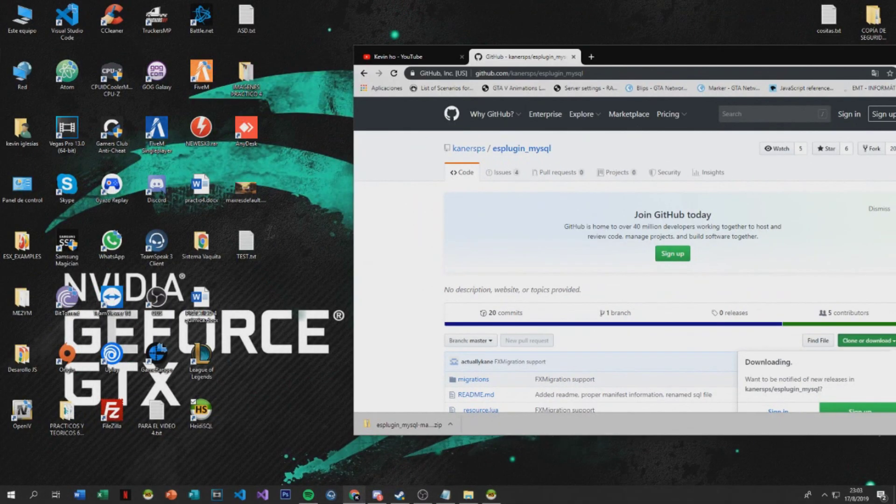
double_click(22, 19)
Search C:\FxServer\resources for 'my', then drag the esplugin_mysql zip onto the desktop
double_click(189, 177)
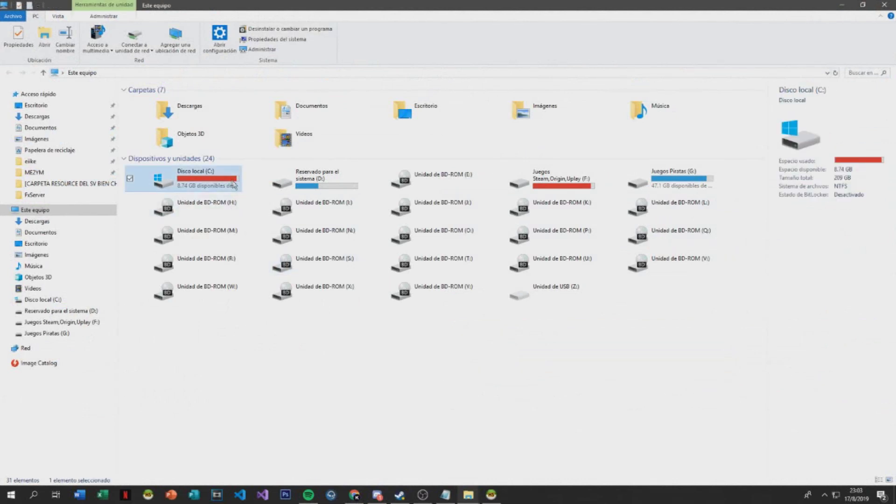
double_click(168, 143)
double_click(153, 120)
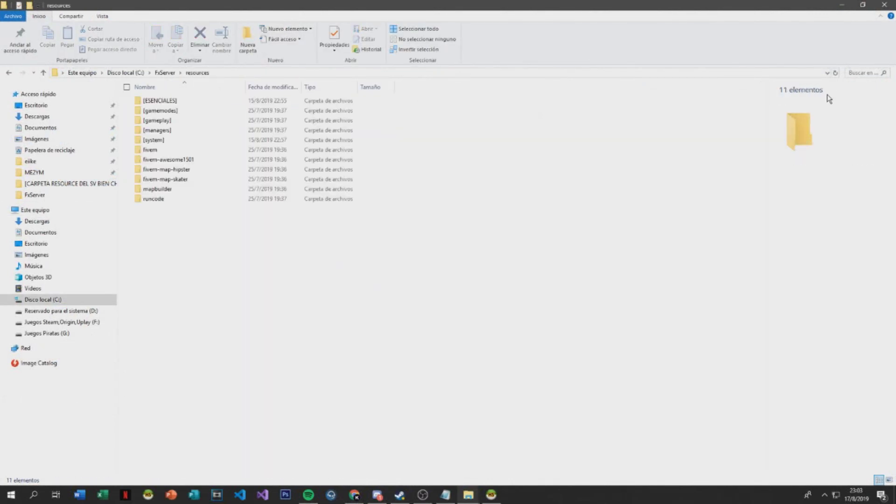
click(852, 73)
text(mysql)
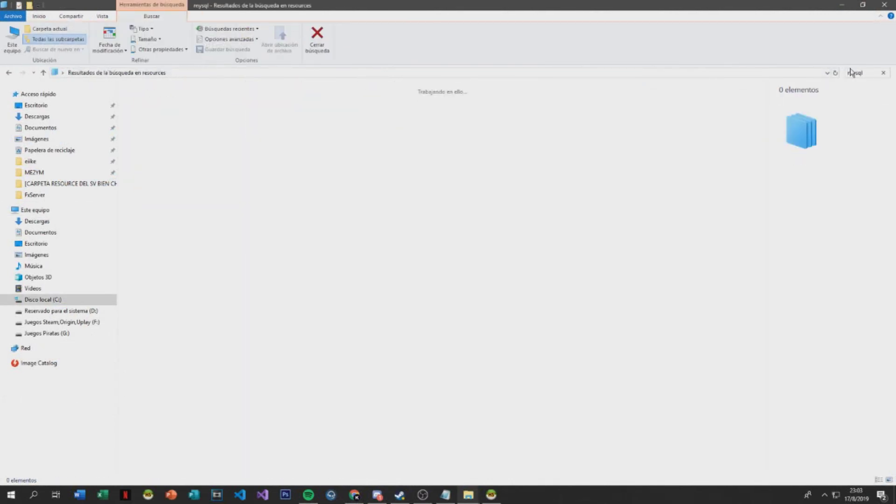
key(Return)
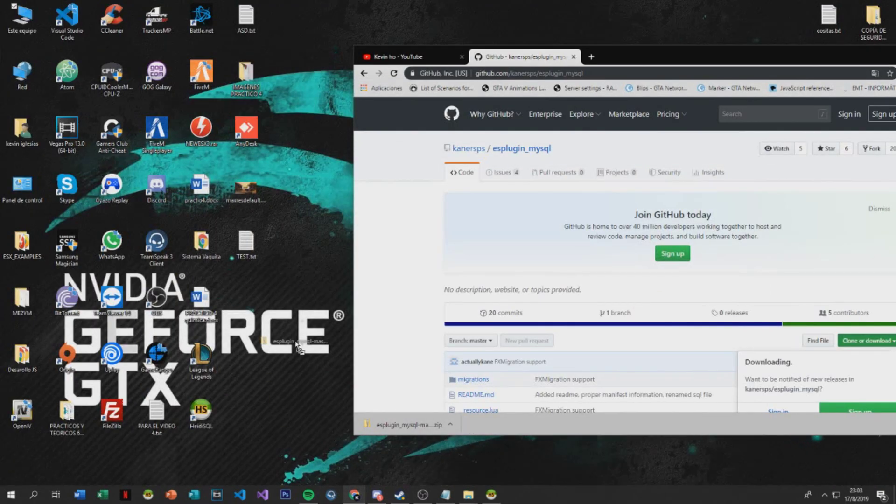
drag(297, 348, 292, 353)
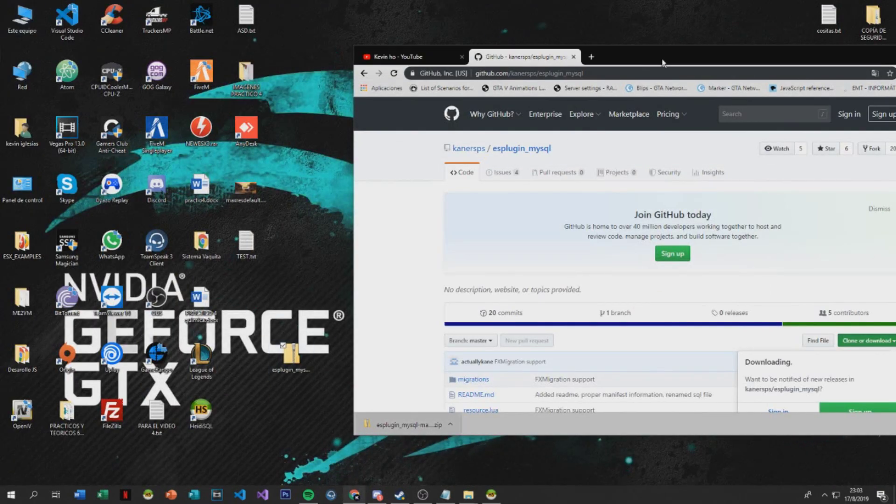
Extract the zip with 7-Zip to 'esplugin_mysql\' and open that folder, peeking into migrations
key(super+d)
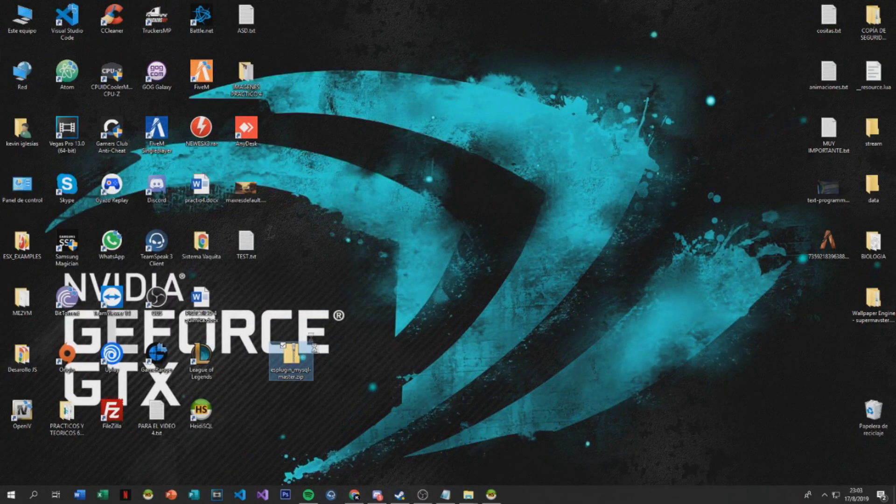
right_click(294, 355)
click(475, 216)
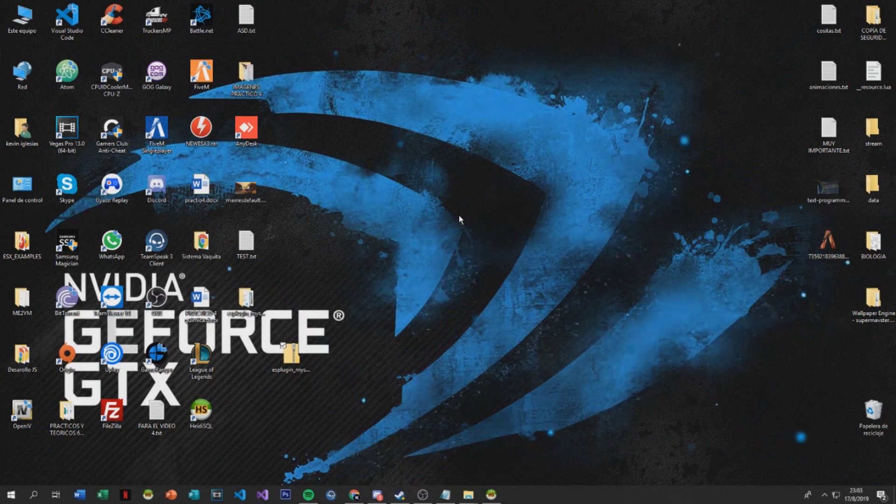
double_click(247, 298)
double_click(173, 102)
key(BackSpace)
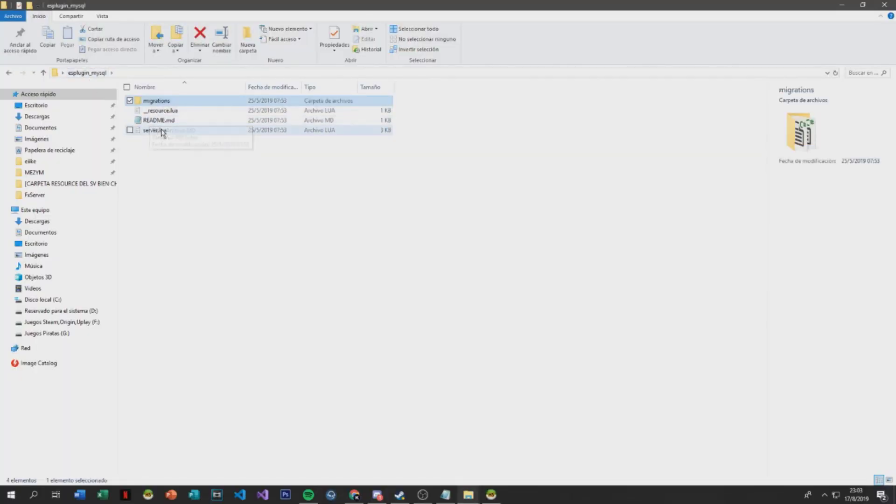
Open server.lua in VS Code, scroll through it with the Output panel closed, then close VS Code
click(166, 132)
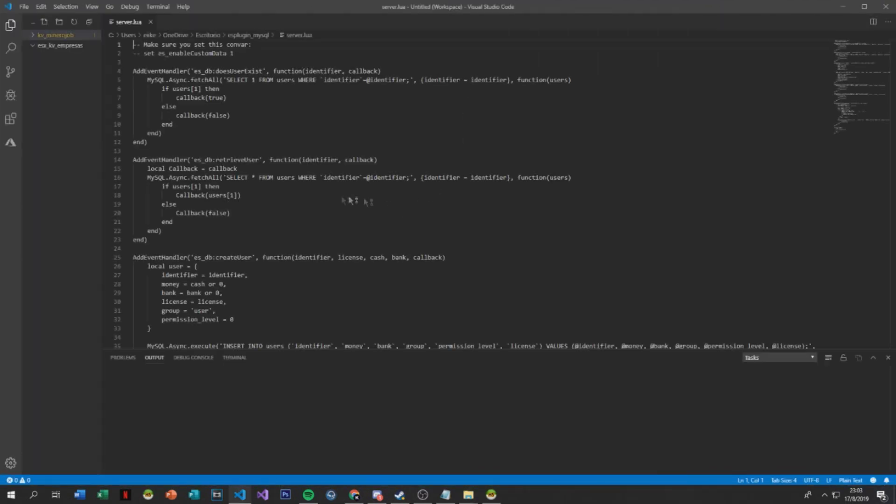
scroll(352, 197, down, 2)
scroll(353, 198, up, 2)
click(280, 80)
click(231, 115)
scroll(353, 197, down, 4)
scroll(353, 198, down, 5)
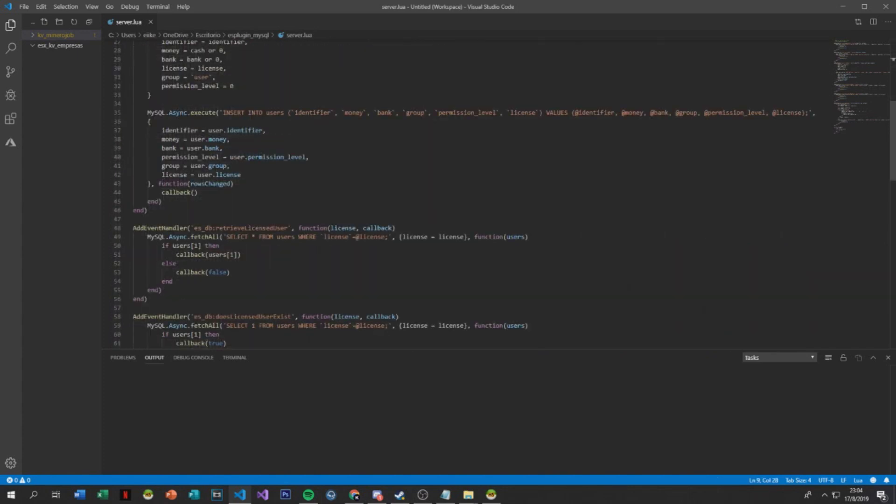
click(888, 358)
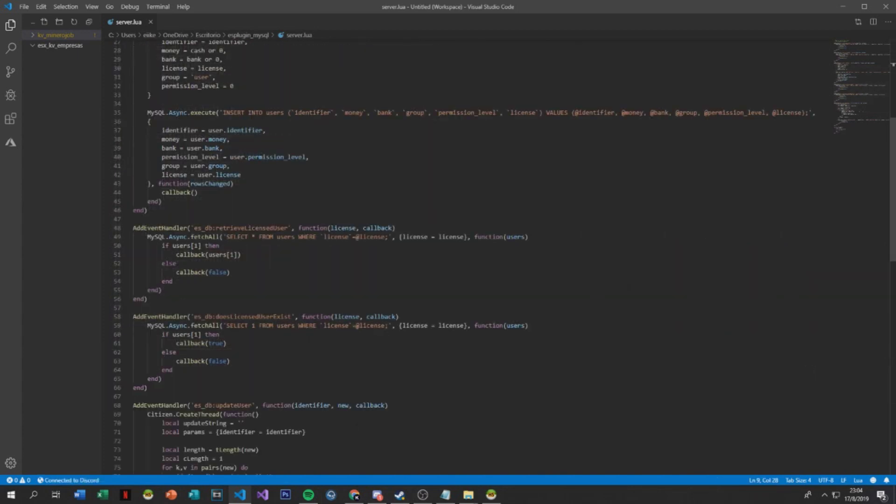
scroll(356, 426, down, 14)
scroll(327, 383, up, 20)
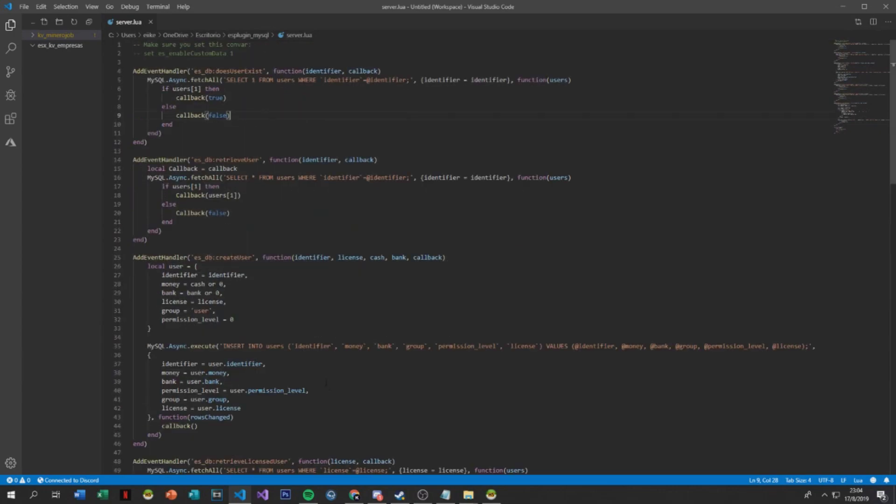
click(884, 7)
key(super+d)
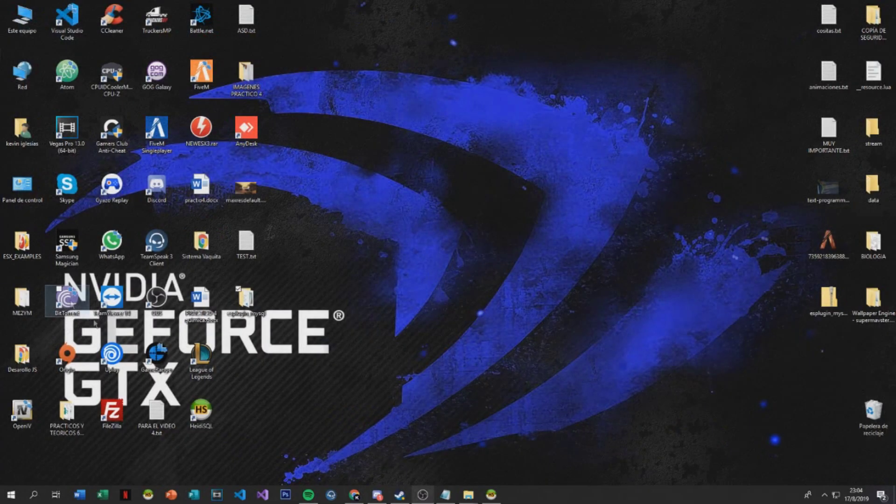
Move the desktop esplugin_mysql folder into FxServer's resources\[ESENCIALES] folder
mouse_move(468, 494)
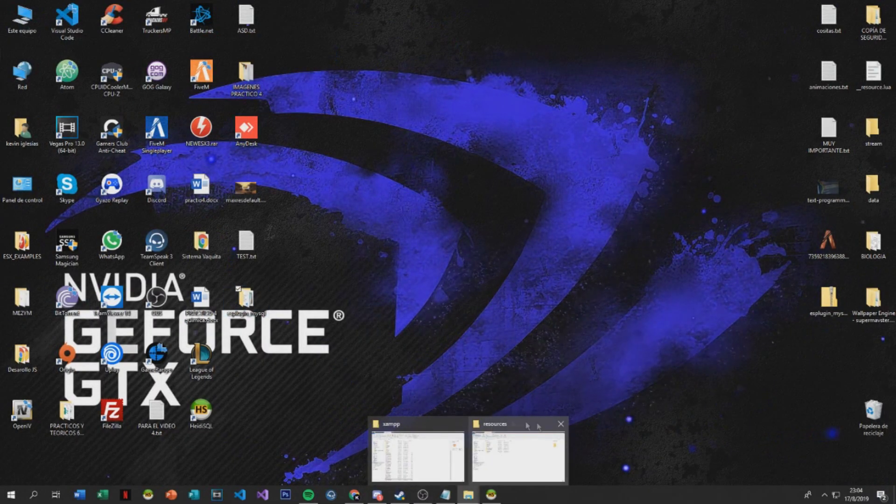
click(461, 424)
click(468, 455)
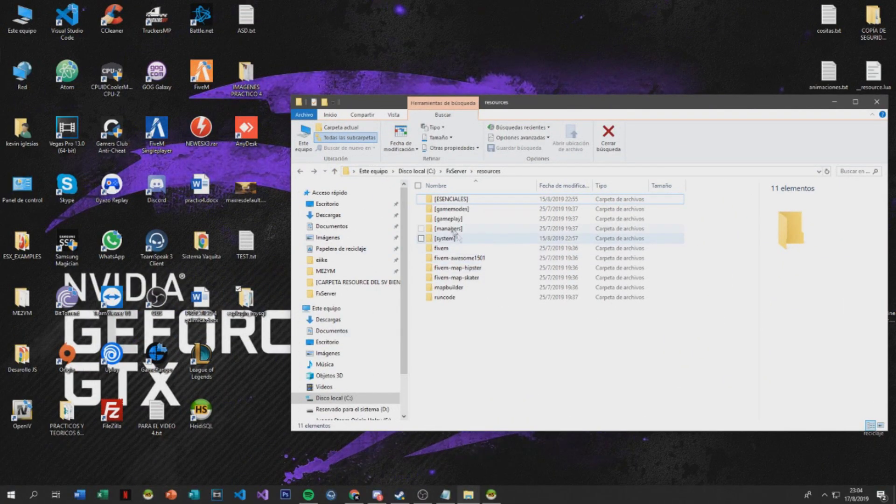
double_click(455, 199)
drag(504, 300, 423, 191)
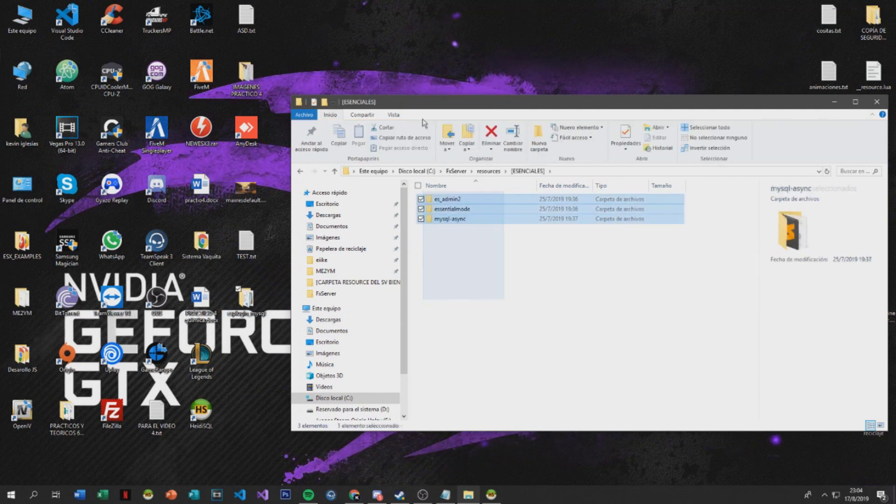
drag(502, 282, 411, 190)
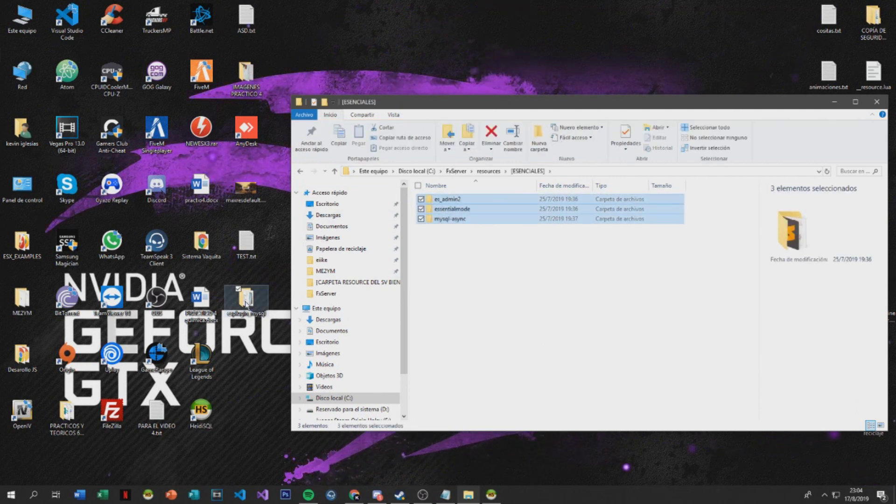
drag(246, 301, 535, 304)
Keep the folder named esplugin_mysql, then open server.cfg from the FxServer folder
right_click(446, 229)
right_click(445, 229)
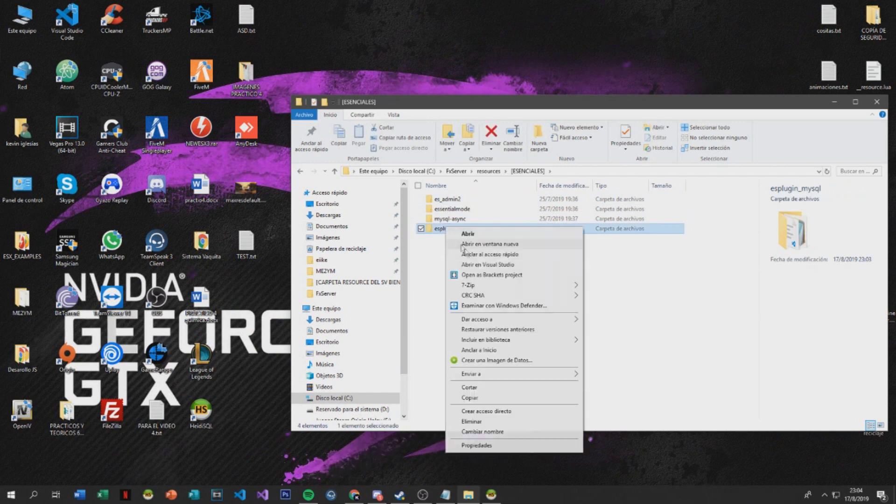
click(490, 432)
click(488, 303)
click(456, 171)
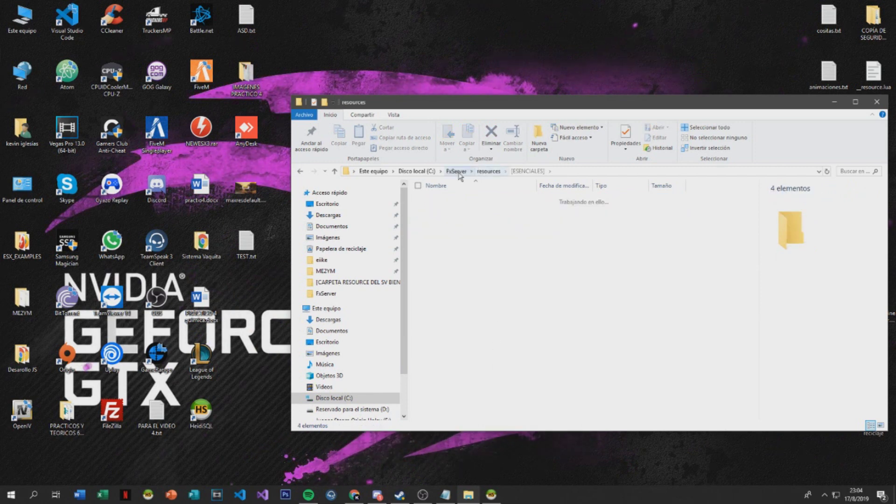
scroll(452, 304, down, 10)
double_click(446, 317)
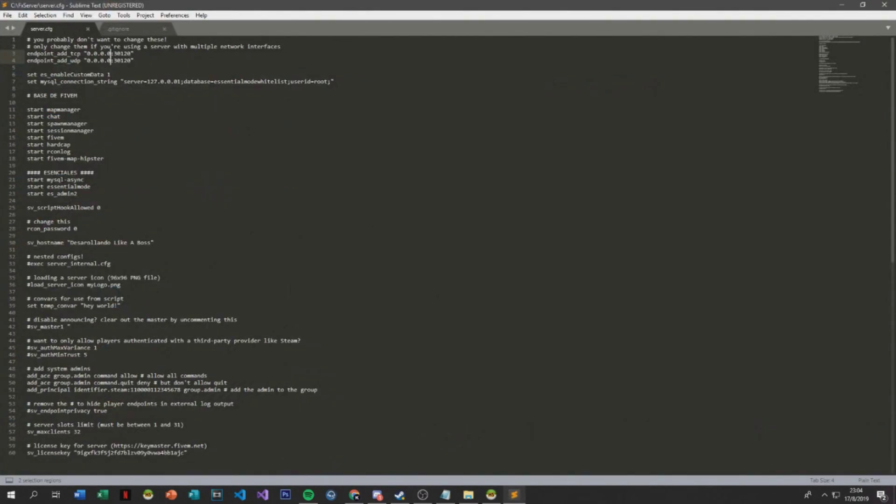
Add 'start esplugin_mysql' on line 24 under ESENCIALES and save server.cfg
click(27, 200)
text(start esplugin_mysql)
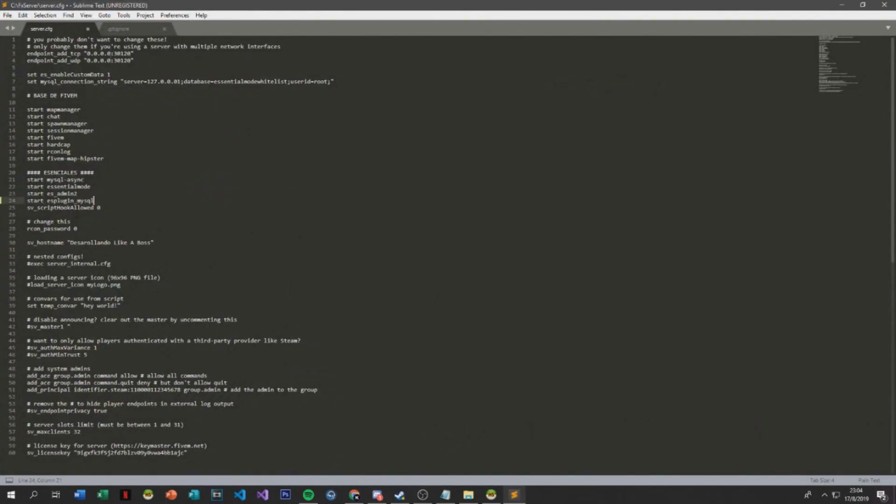
key(Return)
key(ctrl+s)
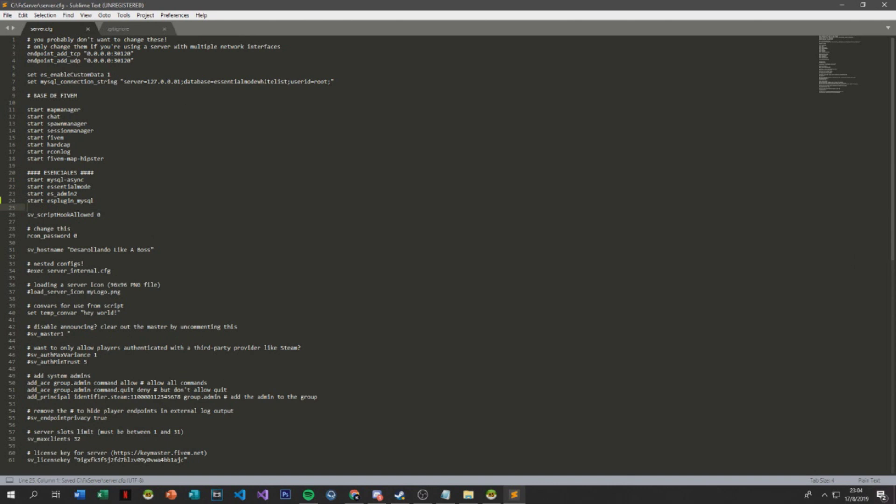
Review the mysql_connection_string and its userid part, then close Sublime Text
drag(347, 81, 27, 81)
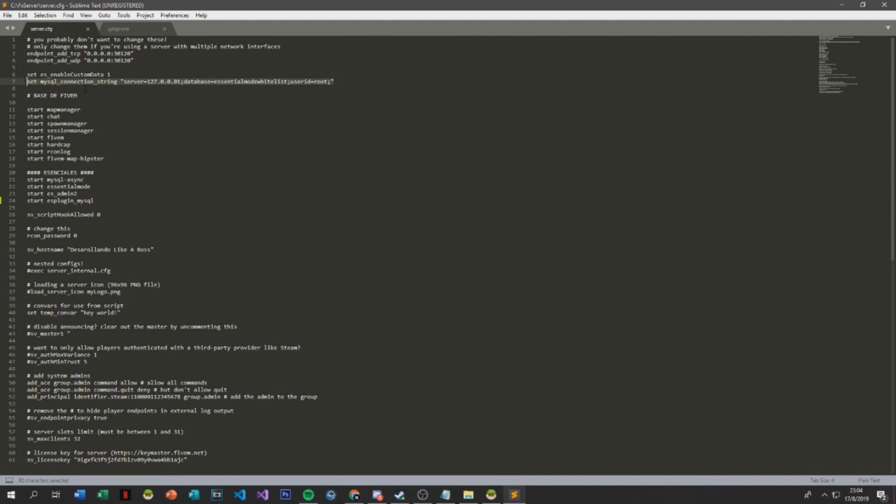
click(97, 84)
click(125, 74)
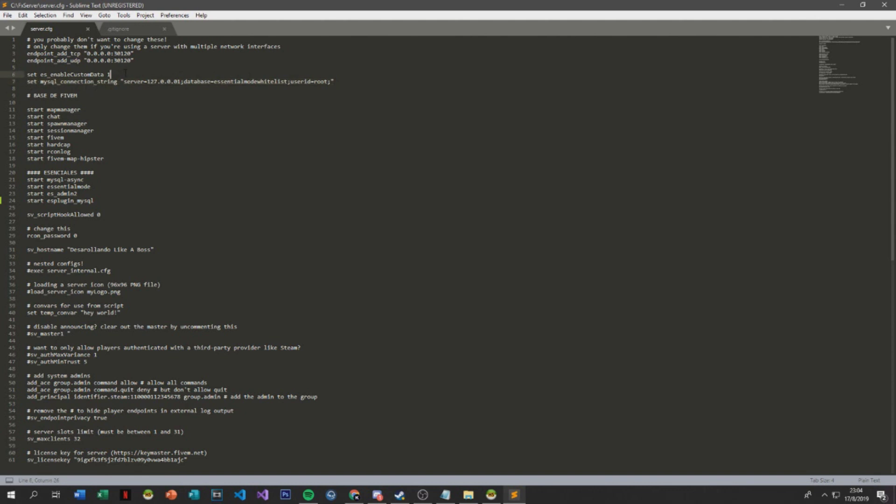
drag(292, 81, 247, 98)
click(119, 103)
click(884, 5)
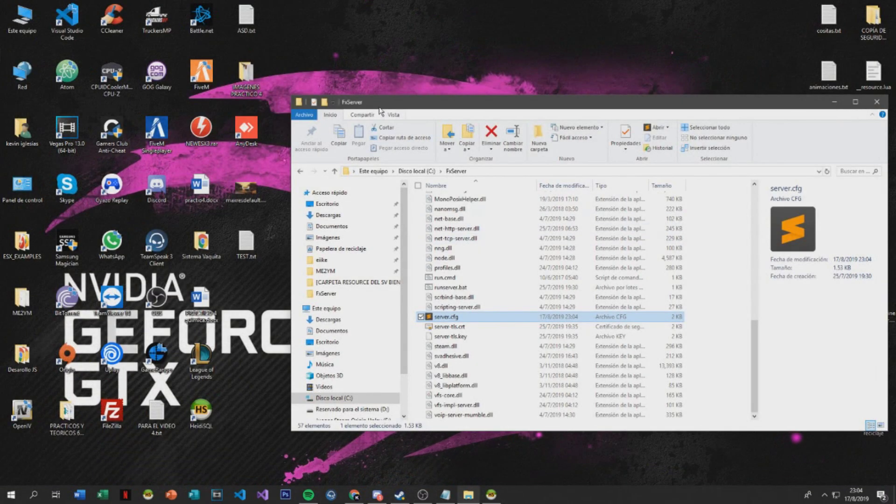
Maximize the FxServer folder window and reposition the running server console window
double_click(379, 108)
scroll(310, 340, up, 10)
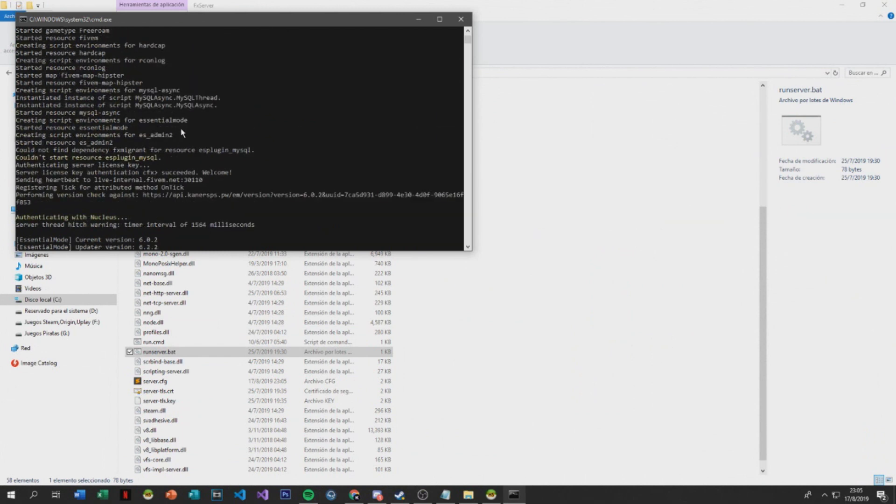
drag(133, 19, 159, 37)
Highlight the console errors showing esplugin_mysql couldn't start for missing dependency fxmigrant
drag(191, 176, 55, 169)
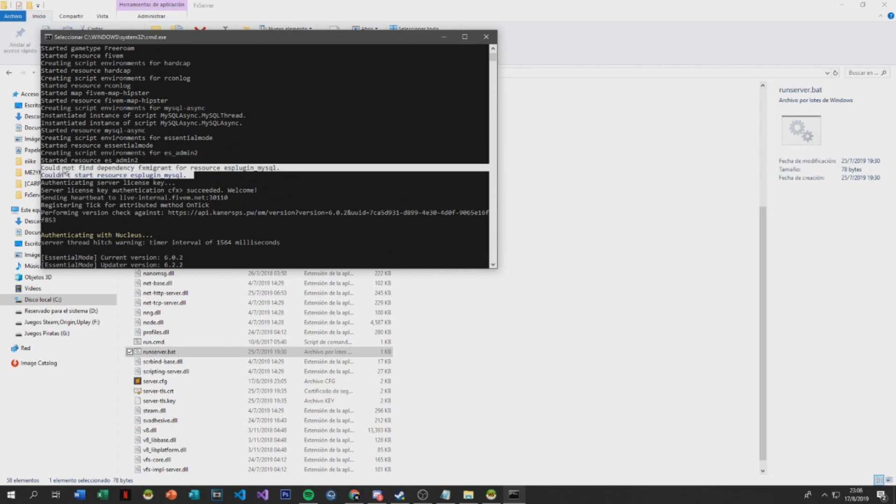
drag(276, 169, 82, 169)
click(203, 169)
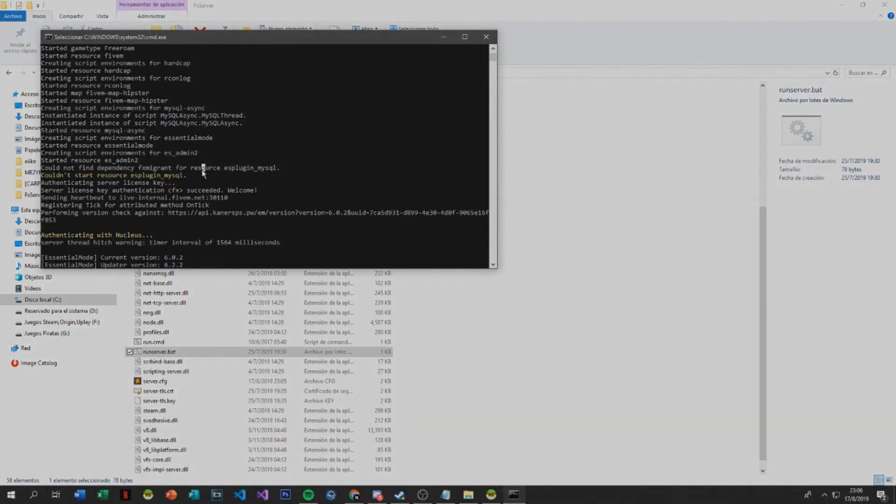
drag(199, 179, 161, 170)
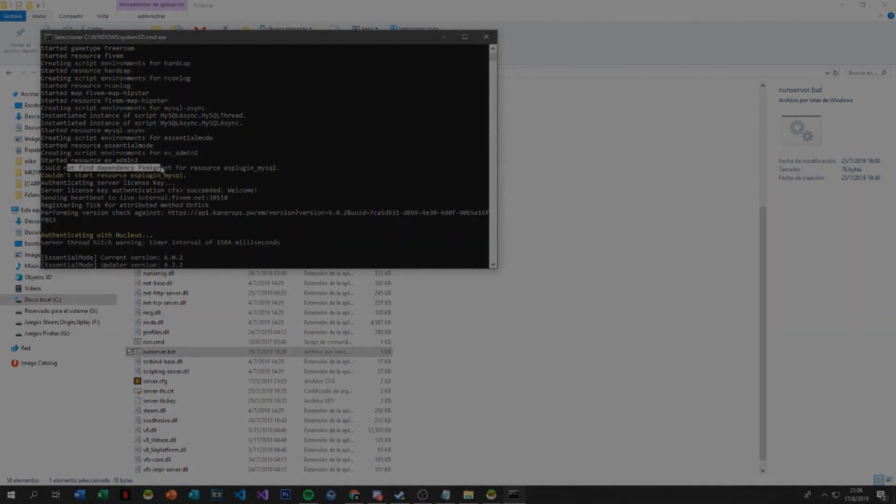
click(162, 169)
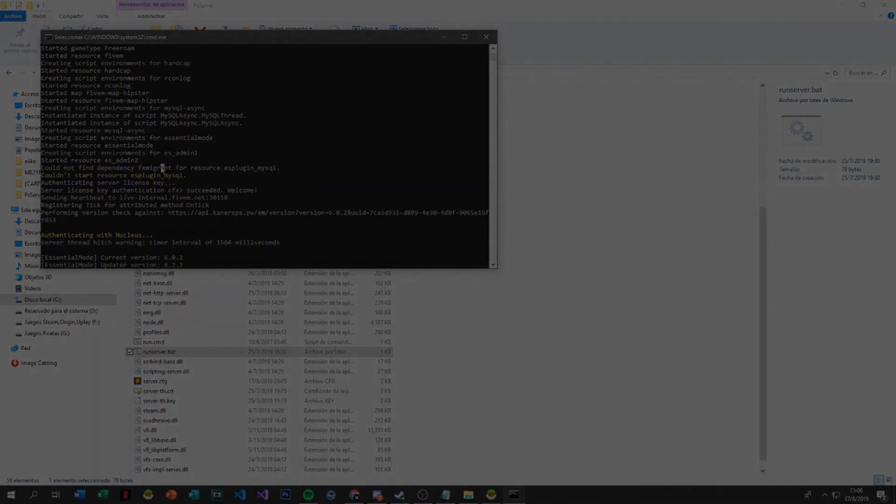